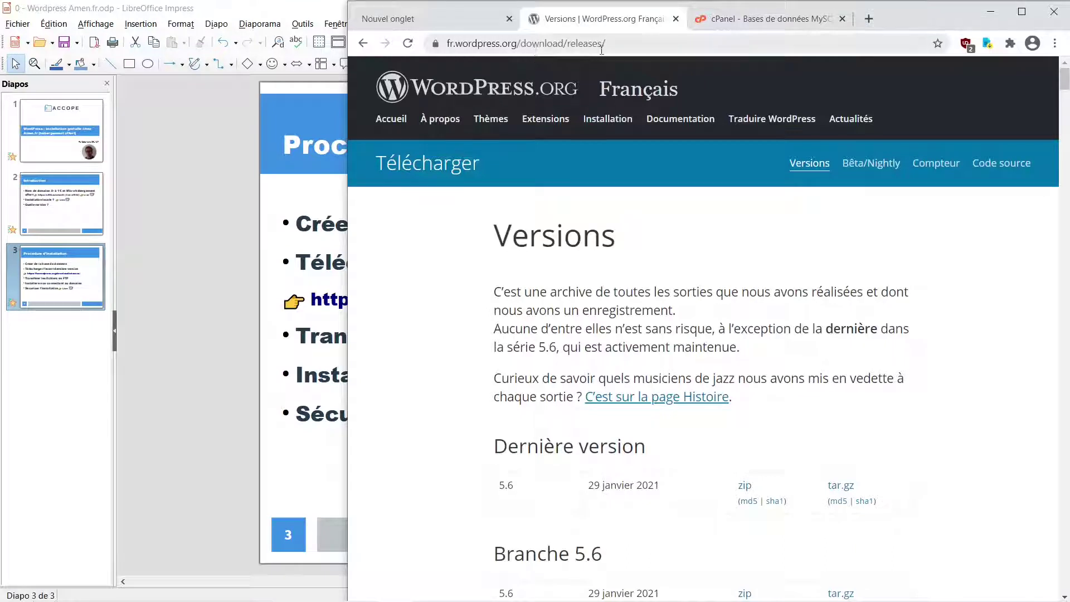
Scroll the Versions page down to the Branche 5.5 table, topped by version 5.5.3
{"action": "scroll", "coordinate": [490, 459], "scroll_direction": "down", "scroll_amount": 1}
{"action": "scroll", "coordinate": [541, 362], "scroll_direction": "down", "scroll_amount": 1}
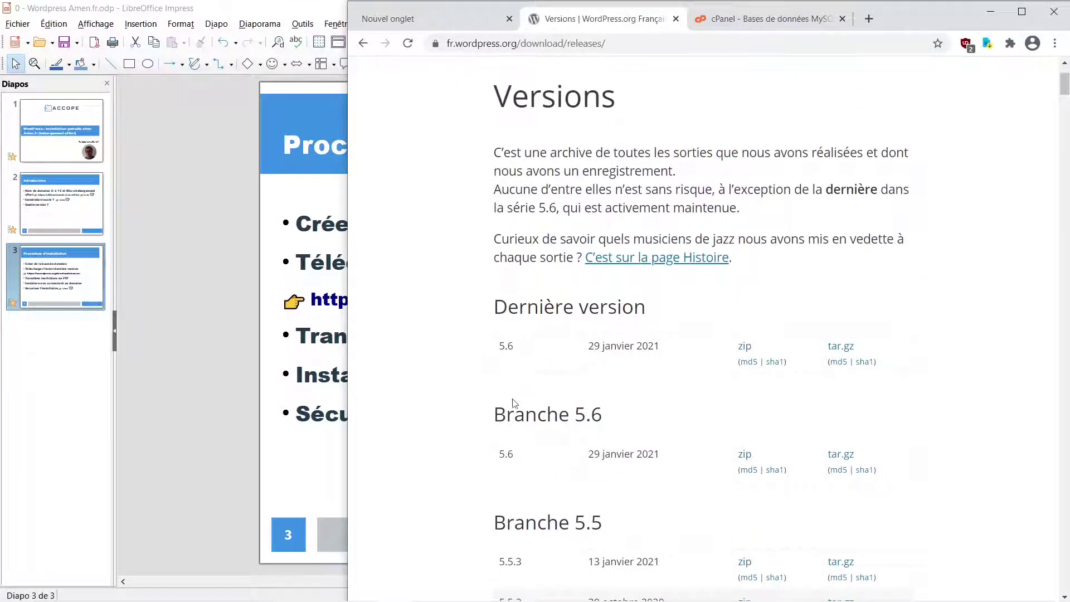
{"action": "scroll", "coordinate": [524, 451], "scroll_direction": "down", "scroll_amount": 2}
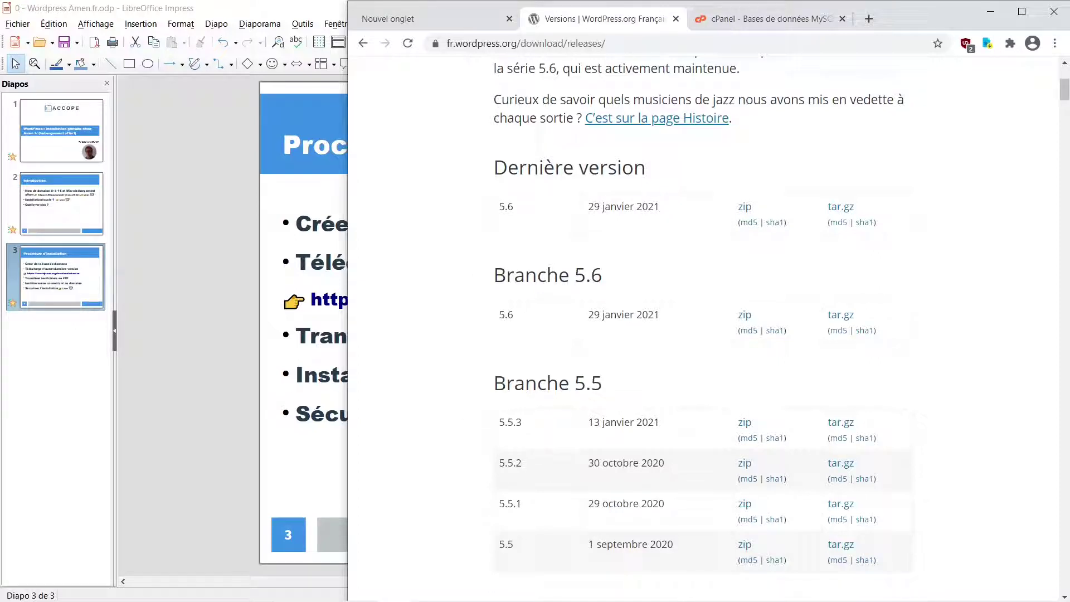
Confirm wordpress-5.5.3-fr_FR is in the Transfert folder, then return to Impress slide 3
{"action": "mouse_move", "coordinate": [467, 600]}
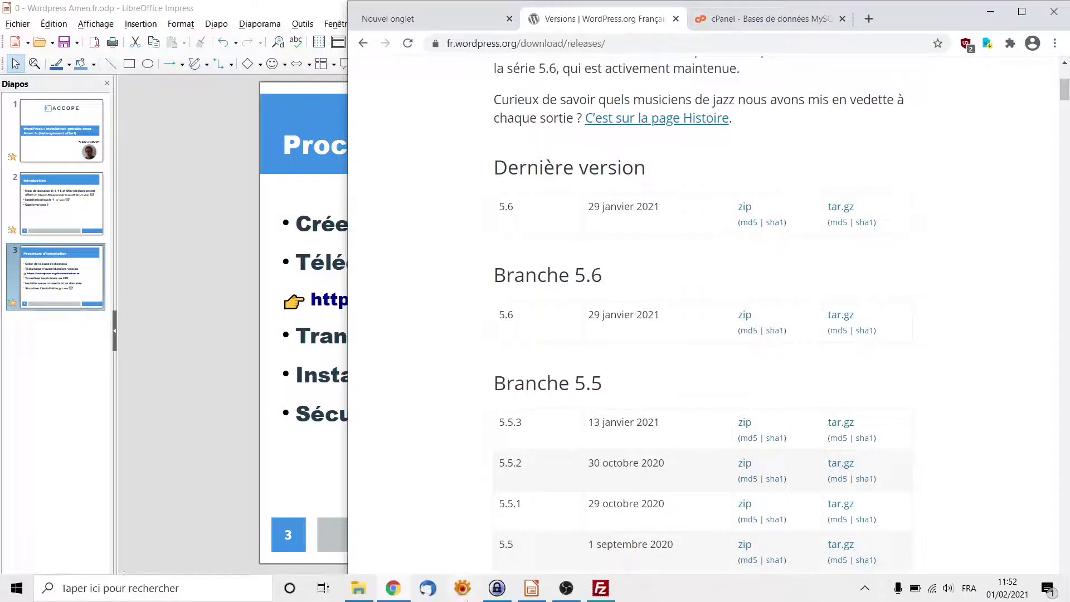
{"action": "left_click", "coordinate": [358, 587]}
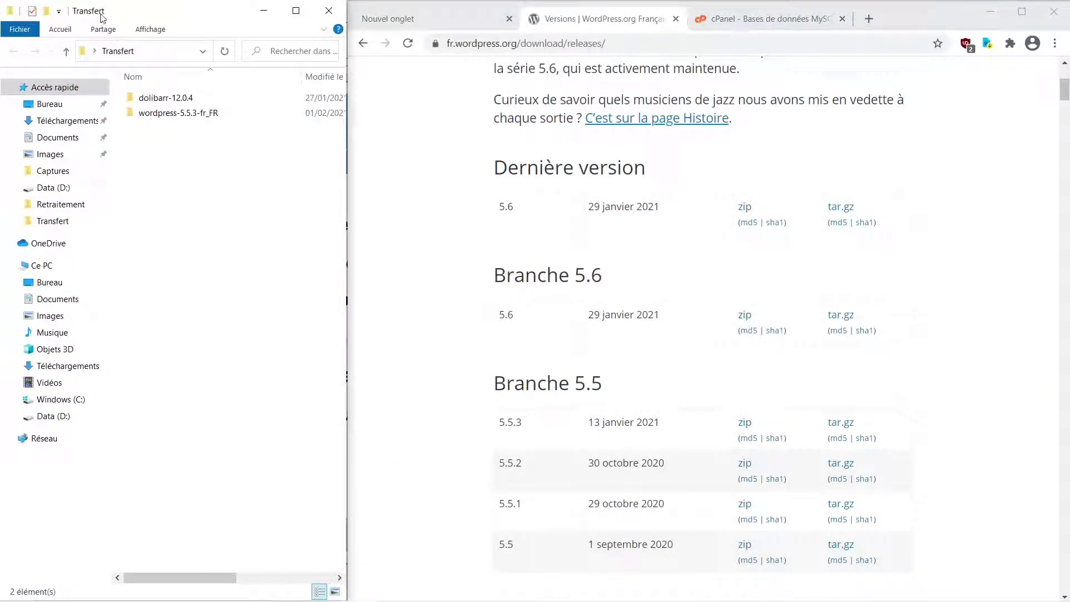
{"action": "left_click", "coordinate": [171, 114]}
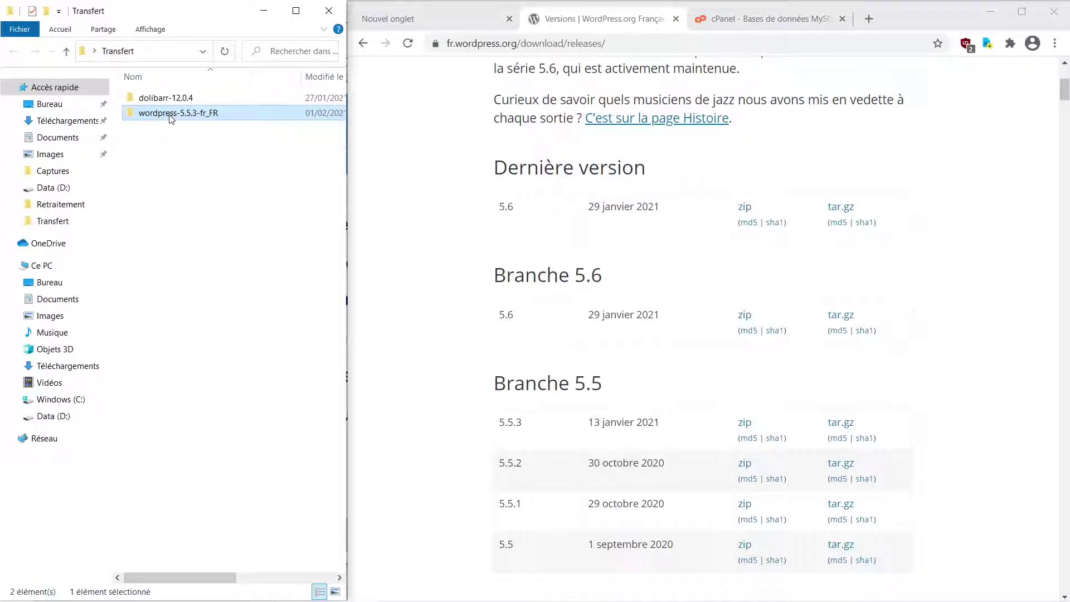
{"action": "left_click", "coordinate": [532, 592]}
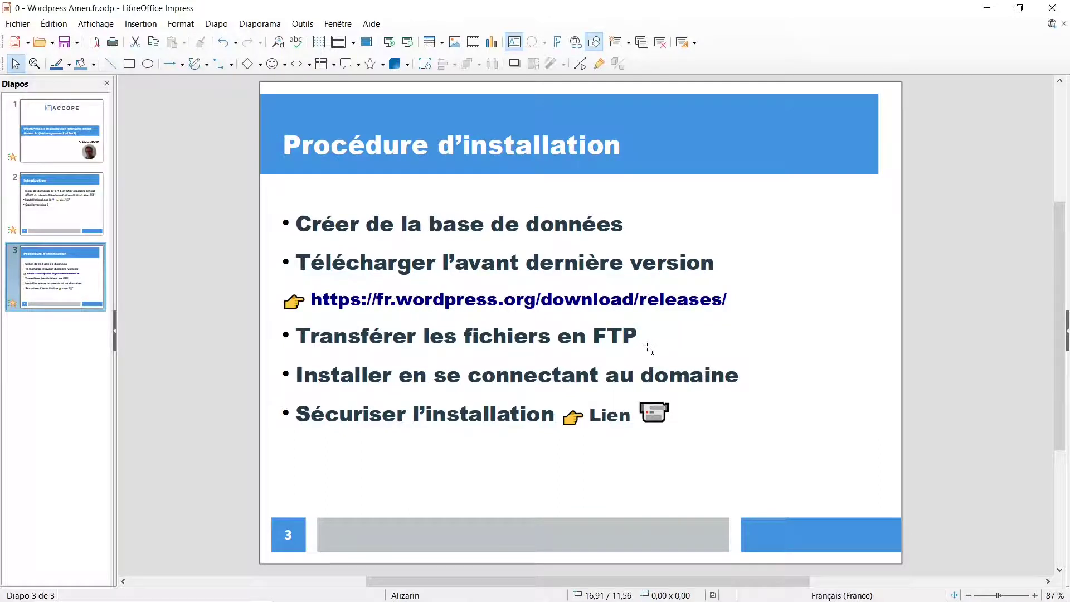
Paste the server address from KeePass's Amen.fr cpte FTP entry into FileZilla's host field
{"action": "mouse_move", "coordinate": [669, 599]}
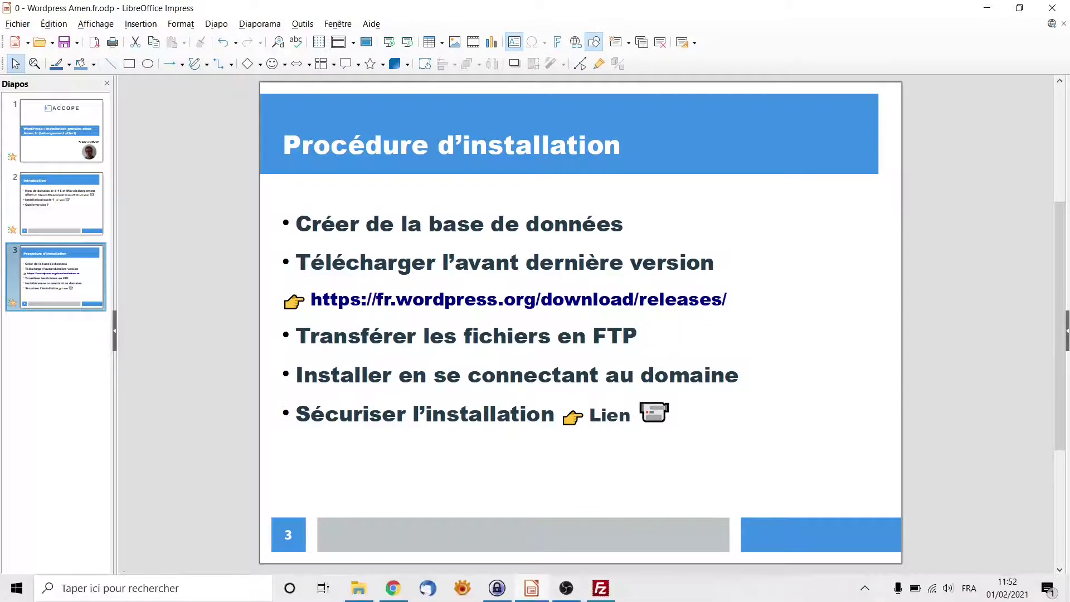
{"action": "left_click", "coordinate": [601, 590]}
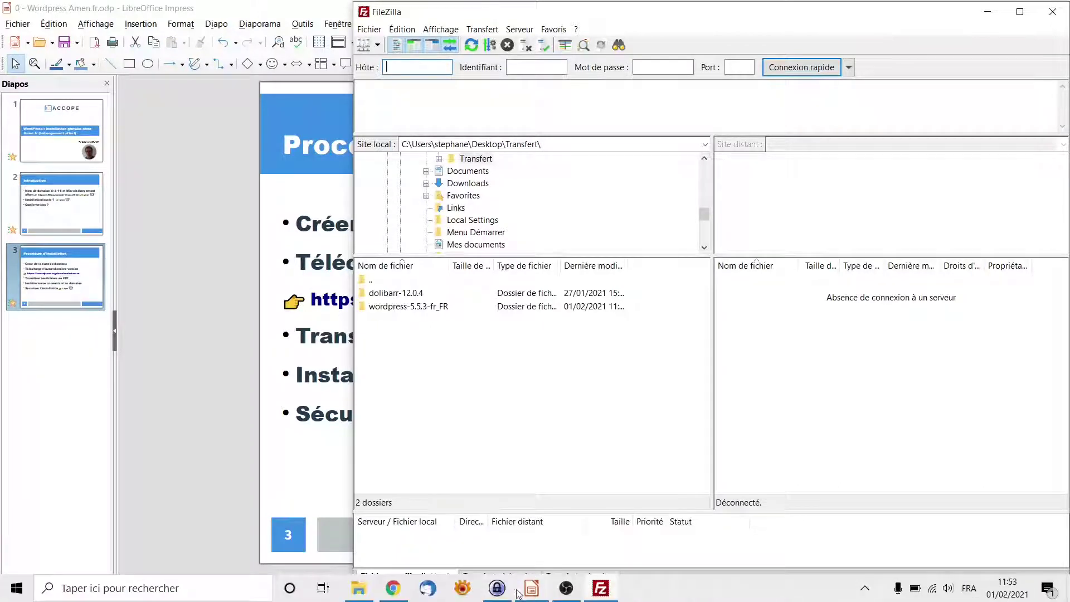
{"action": "left_click", "coordinate": [502, 590]}
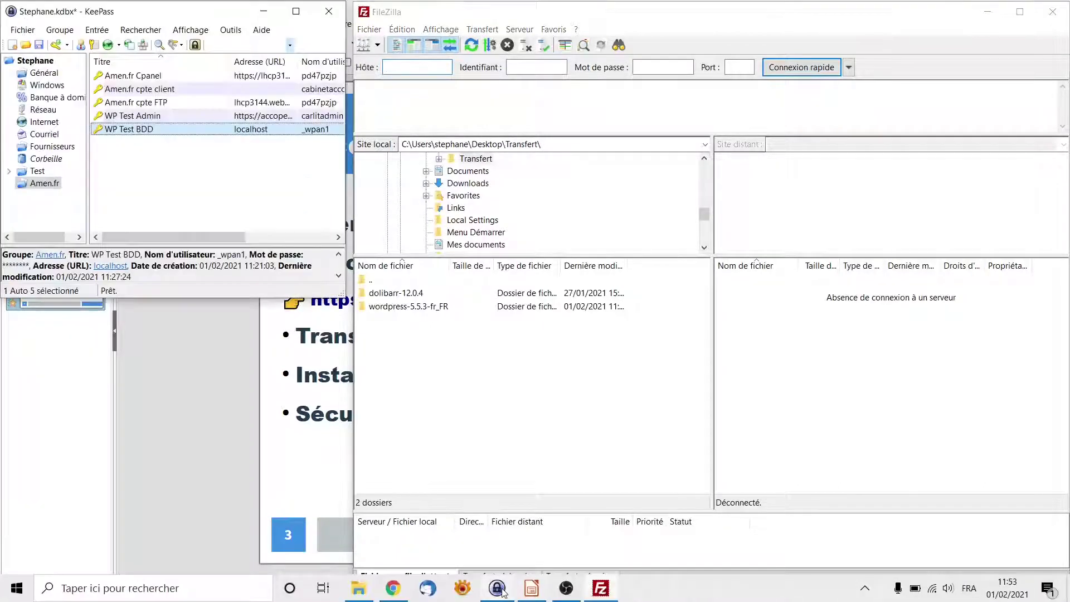
{"action": "left_click", "coordinate": [171, 106]}
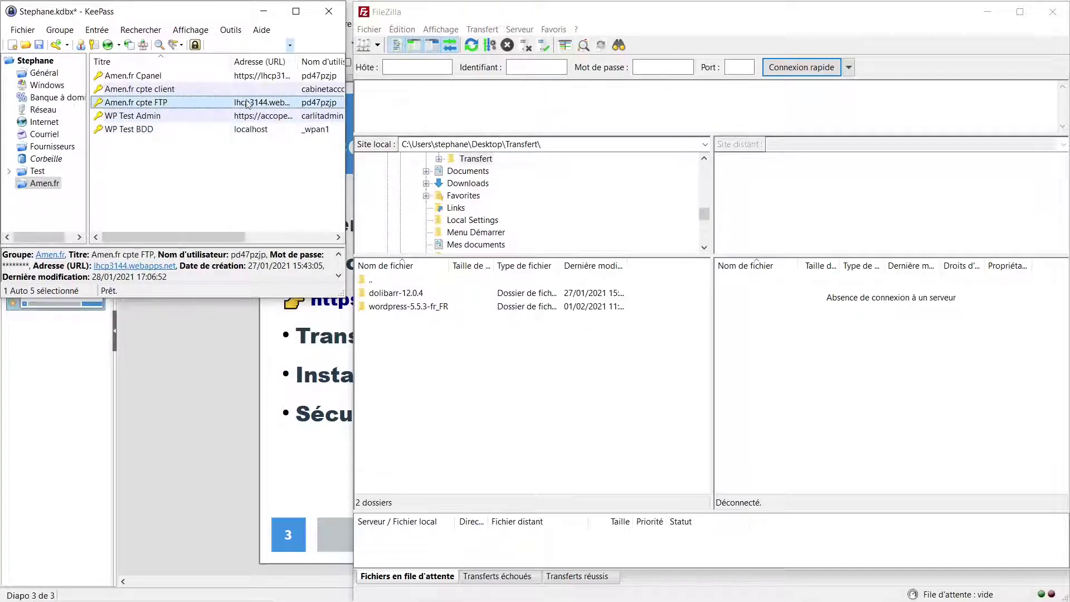
{"action": "right_click", "coordinate": [207, 106]}
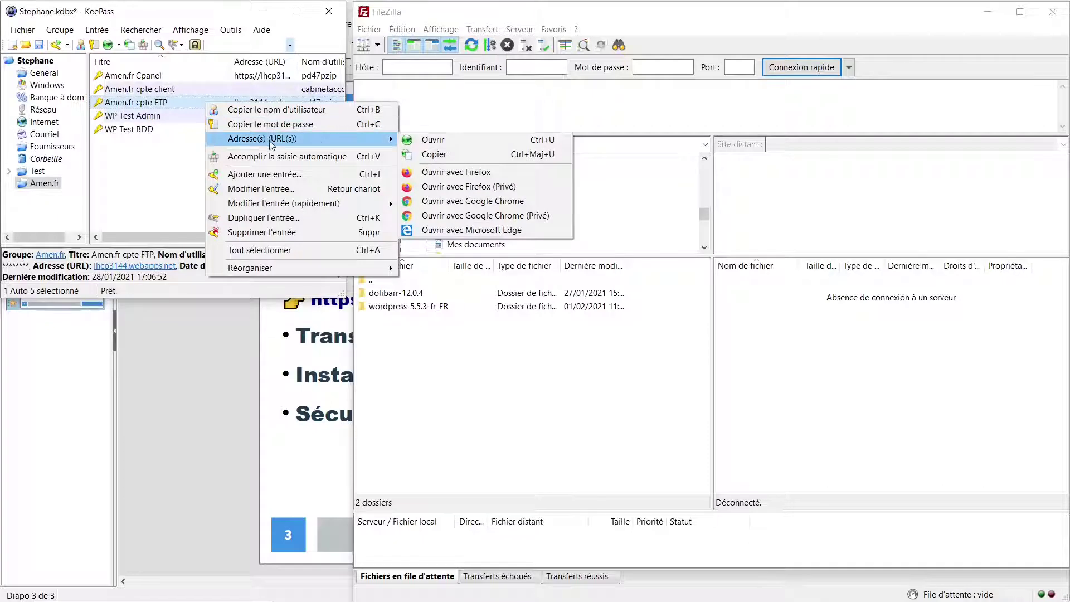
{"action": "left_click", "coordinate": [438, 154]}
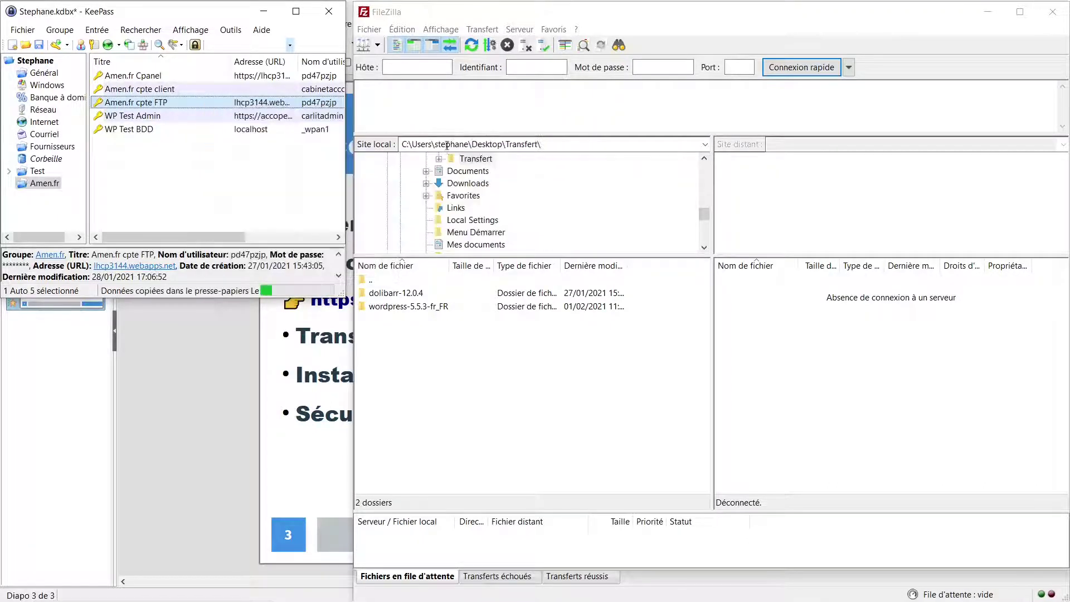
{"action": "left_click", "coordinate": [428, 70]}
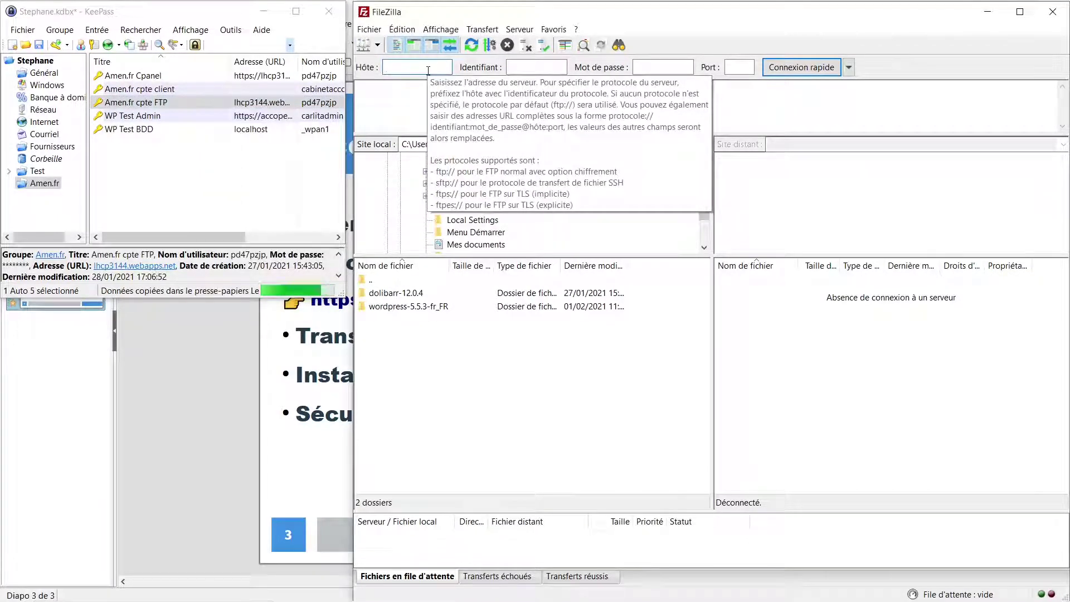
{"action": "key", "text": "ctrl+v"}
{"action": "key", "text": "Tab"}
Paste the FTP account's username from KeePass into FileZilla's username field
{"action": "left_click", "coordinate": [159, 103]}
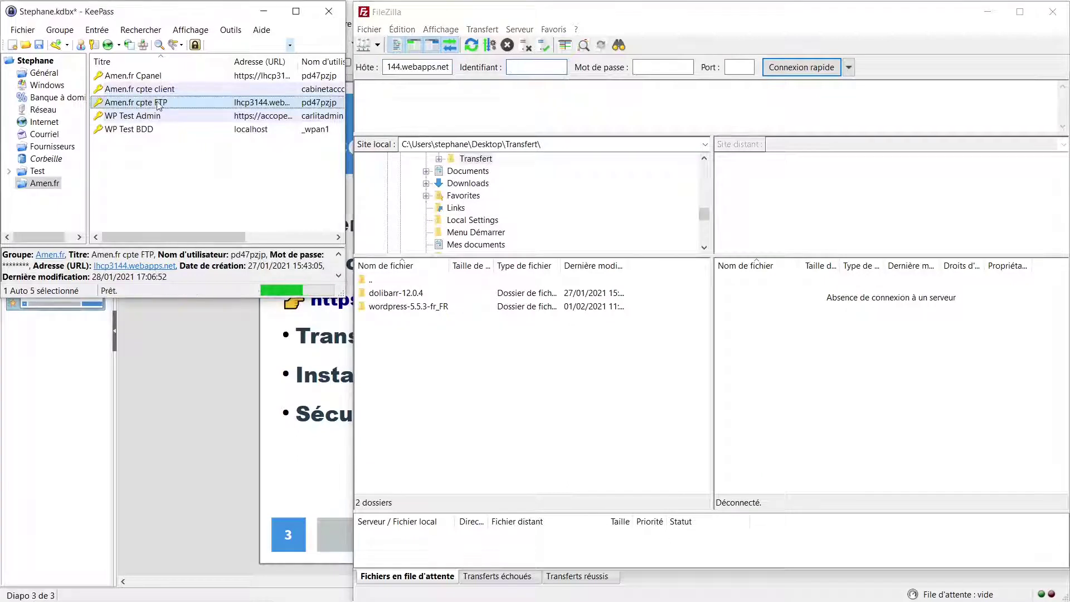
{"action": "right_click", "coordinate": [159, 102]}
{"action": "left_click", "coordinate": [202, 128]}
{"action": "left_click", "coordinate": [534, 66]}
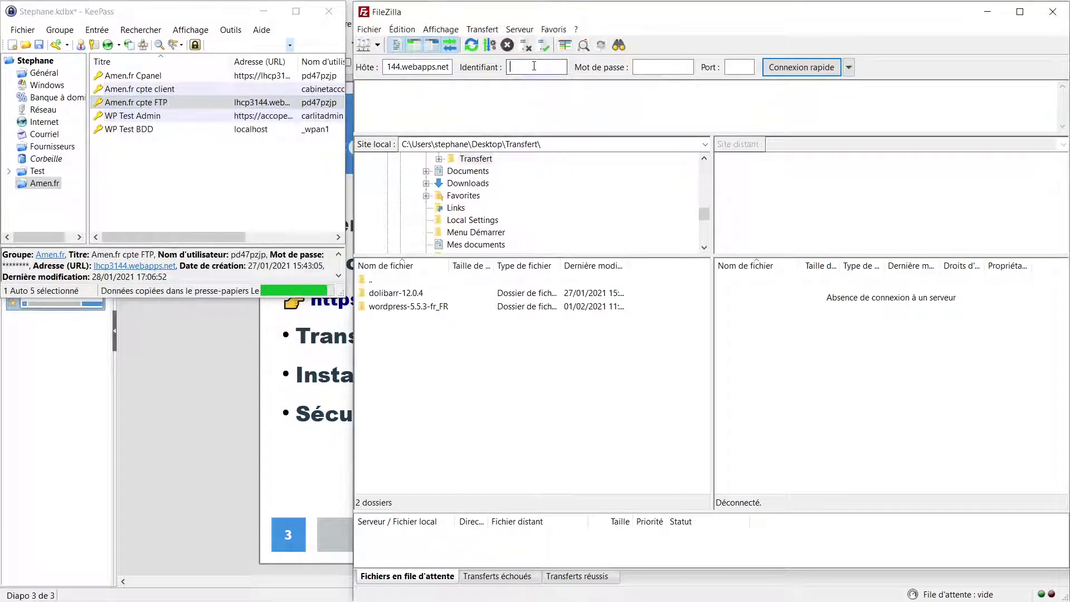
{"action": "key", "text": "ctrl+v"}
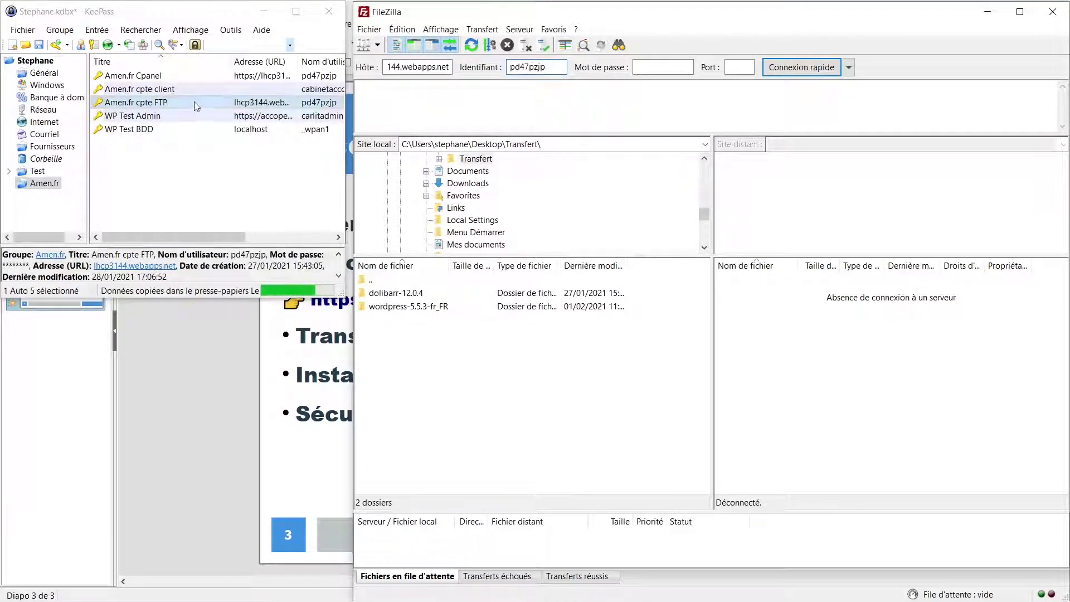
Paste the FTP account's password from KeePass into FileZilla's password field
{"action": "right_click", "coordinate": [193, 101]}
{"action": "left_click", "coordinate": [259, 123]}
{"action": "left_click", "coordinate": [656, 67]}
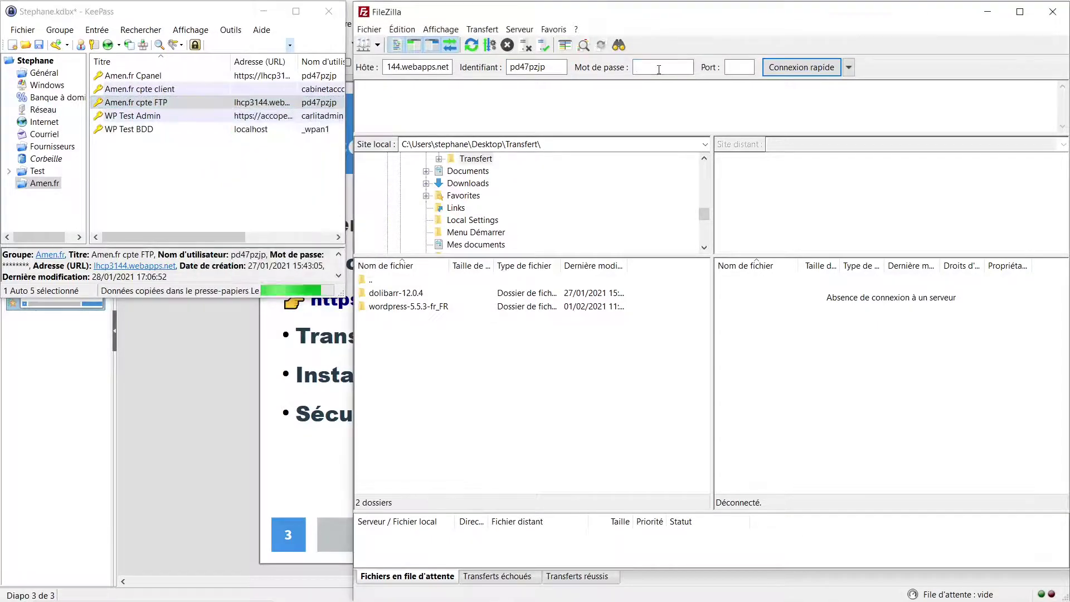
{"action": "key", "text": "ctrl+v"}
{"action": "left_click", "coordinate": [799, 67]}
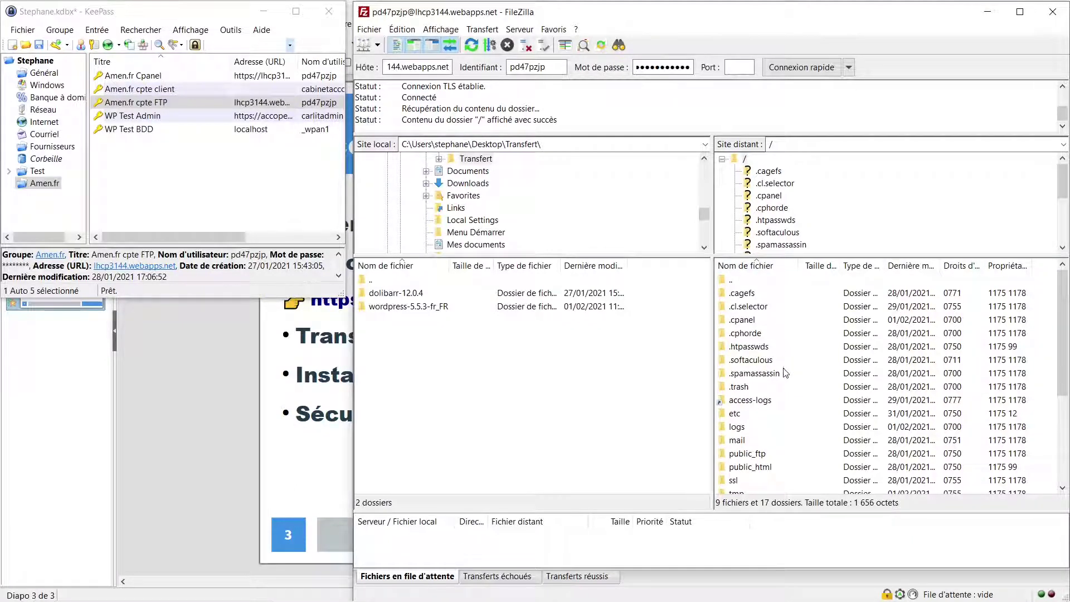
Open the local wordpress-5.5.3-fr_FR\wordpress folder in FileZilla's local pane
{"action": "scroll", "coordinate": [800, 452], "scroll_direction": "down", "scroll_amount": 1}
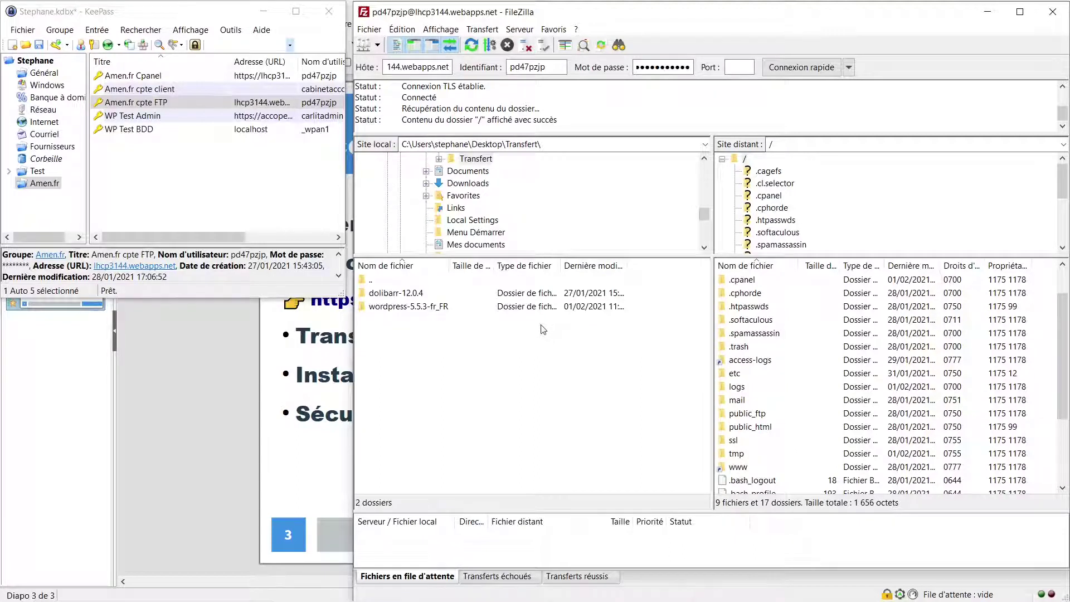
{"action": "double_click", "coordinate": [406, 307]}
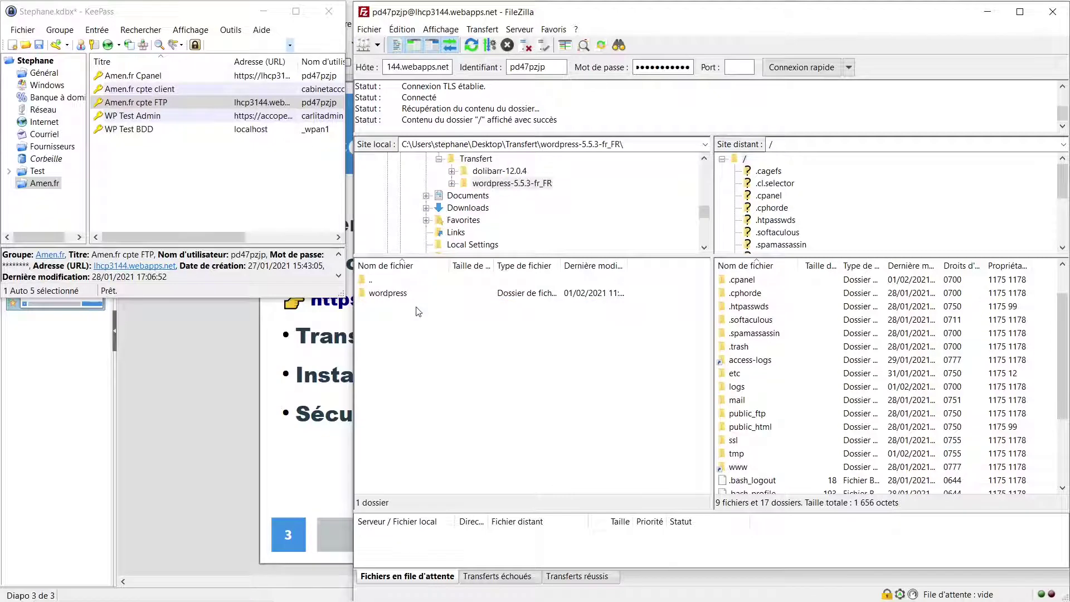
{"action": "double_click", "coordinate": [403, 295]}
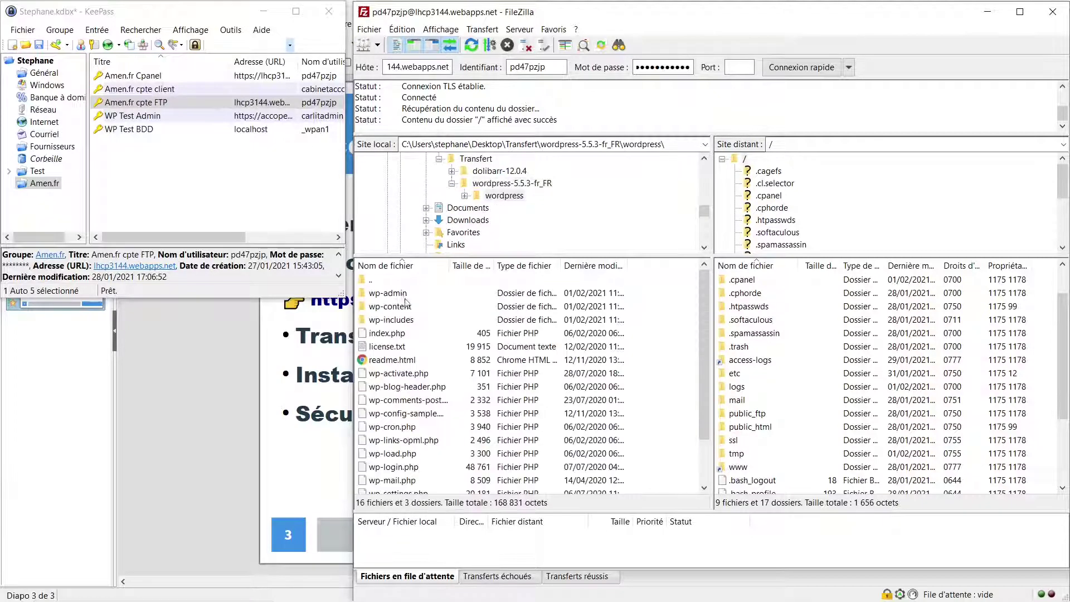
{"action": "left_click", "coordinate": [390, 295]}
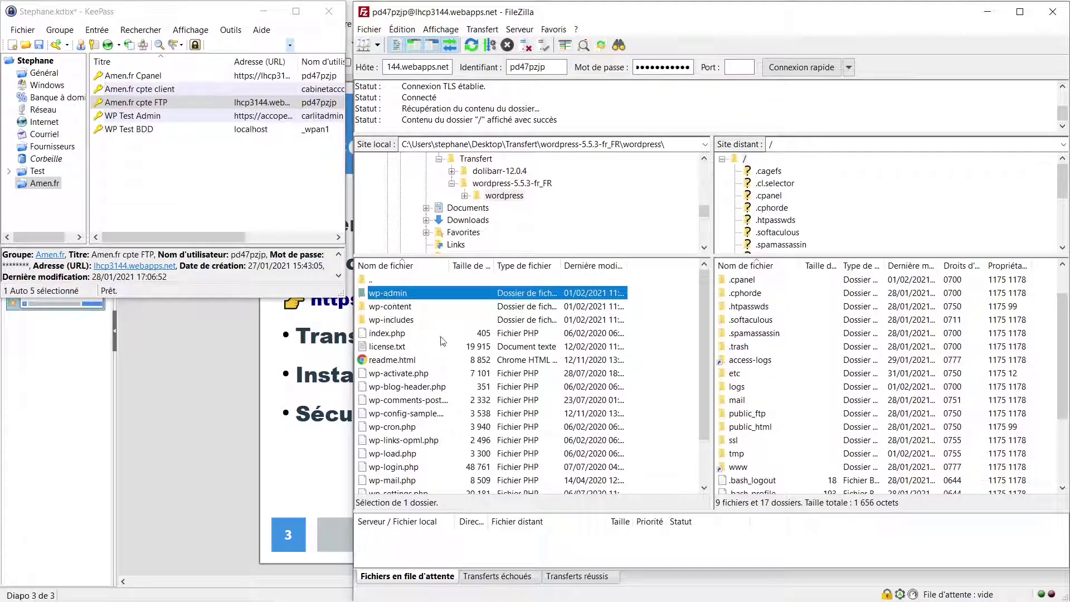
Open the remote /public_html folder and select everything in the local wordpress folder
{"action": "left_click_drag", "start_coordinate": [708, 351], "coordinate": [711, 412]}
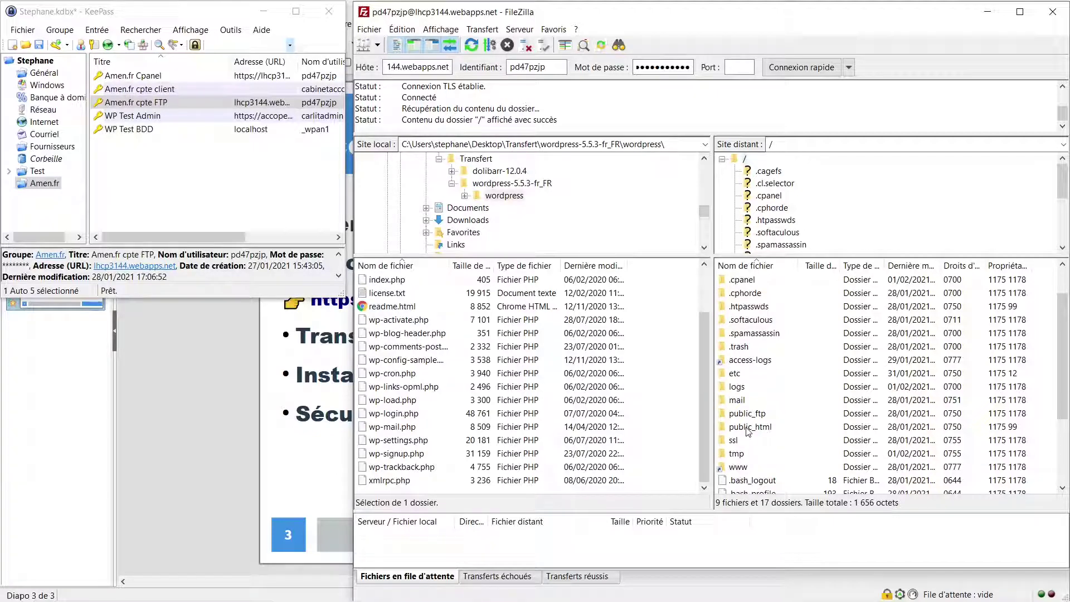
{"action": "double_click", "coordinate": [747, 428]}
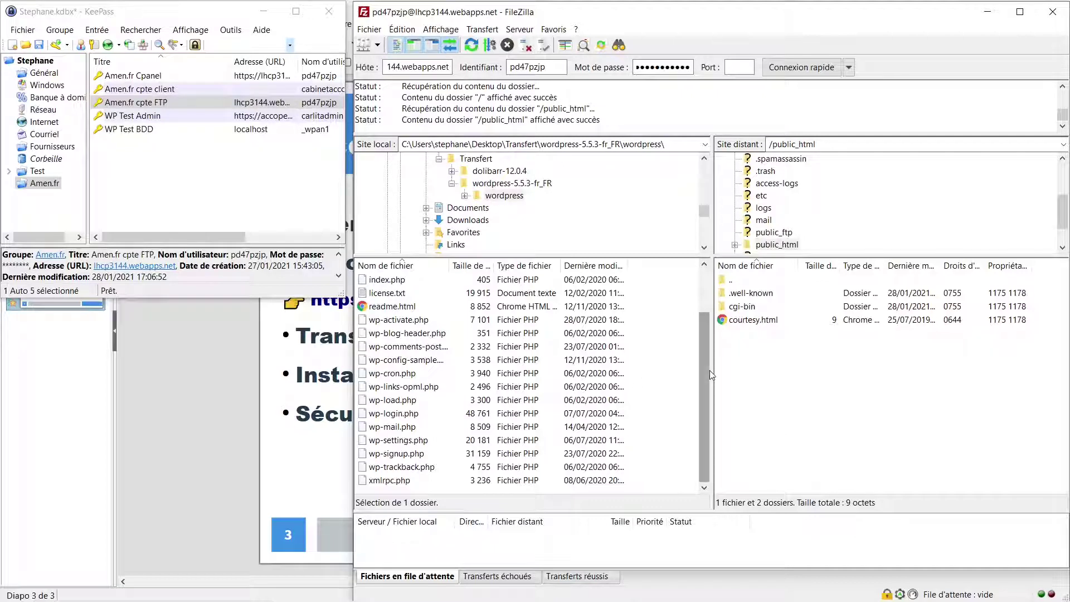
{"action": "left_click_drag", "start_coordinate": [704, 368], "coordinate": [700, 313]}
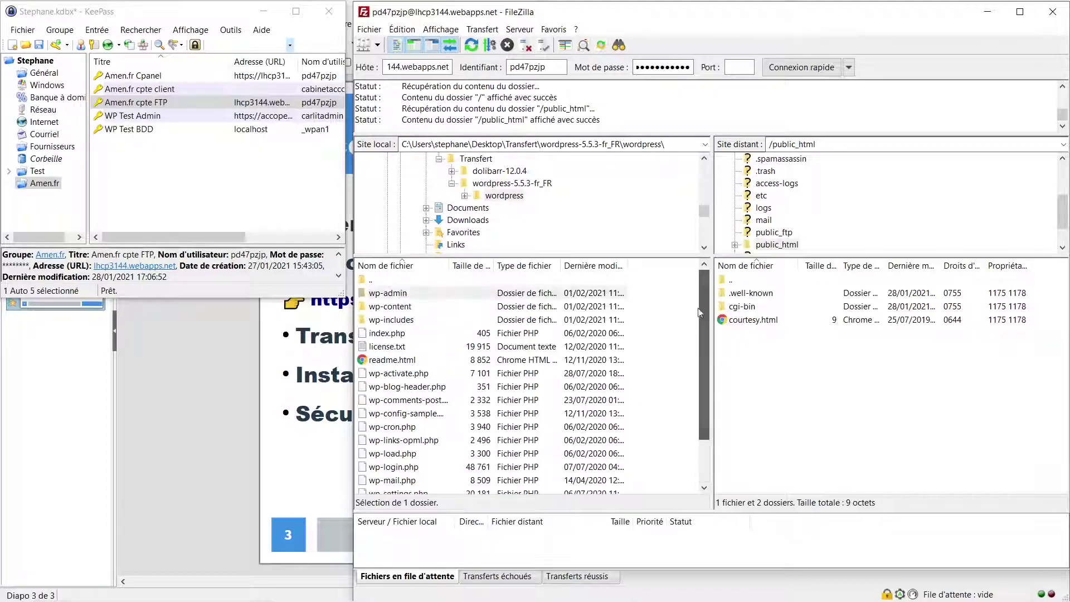
{"action": "left_click", "coordinate": [403, 294]}
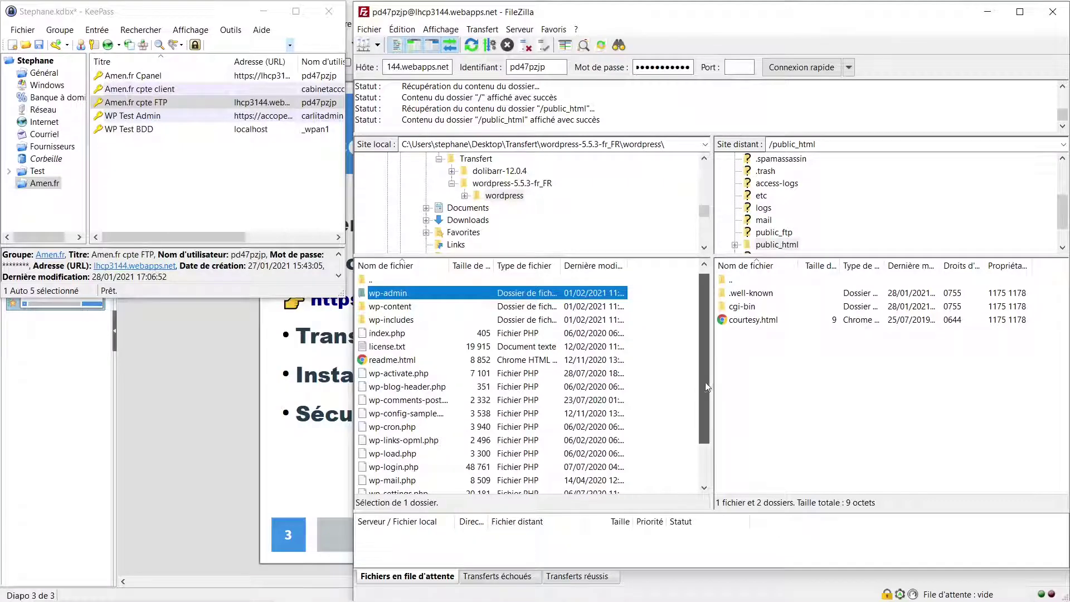
{"action": "scroll", "coordinate": [704, 382], "scroll_direction": "down", "scroll_amount": 2}
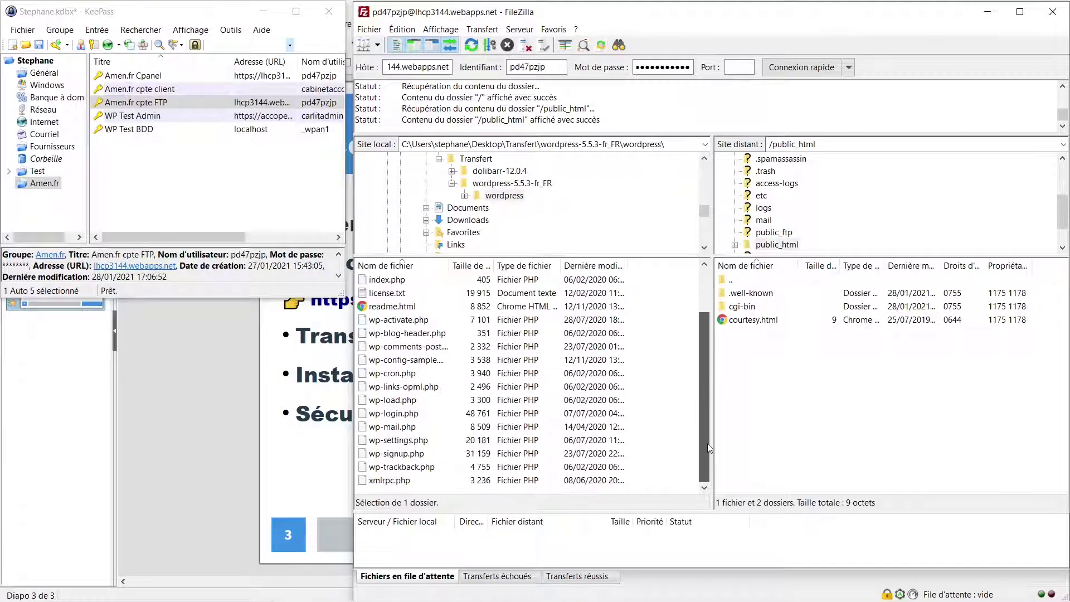
{"action": "left_click", "coordinate": [400, 480], "text": "shift"}
Upload all selected WordPress files to /public_html with Envoyer, answering the file-exists prompt
{"action": "right_click", "coordinate": [440, 411]}
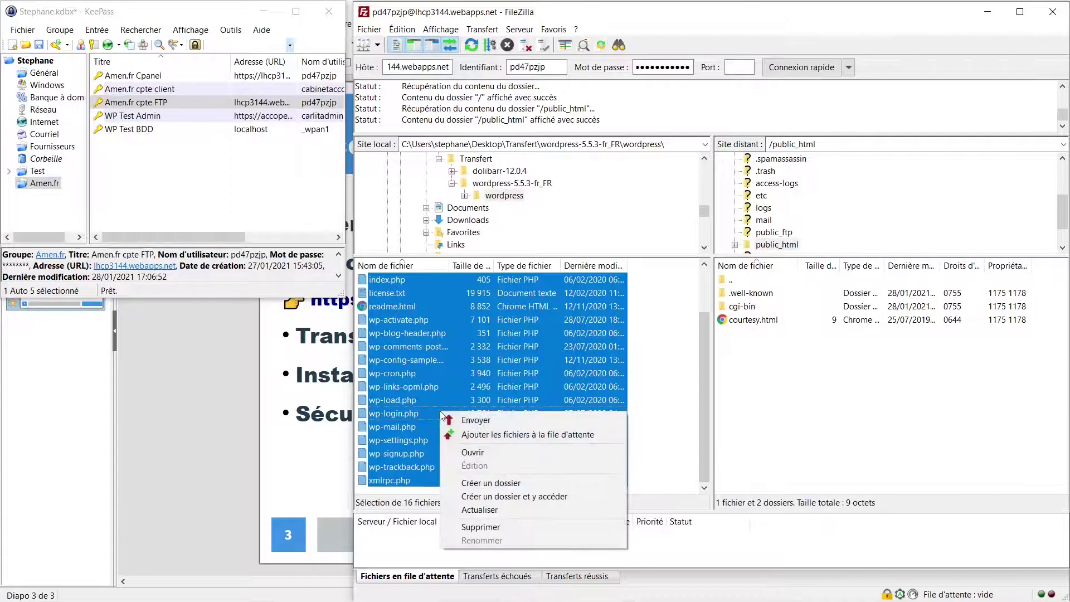
{"action": "left_click", "coordinate": [471, 421]}
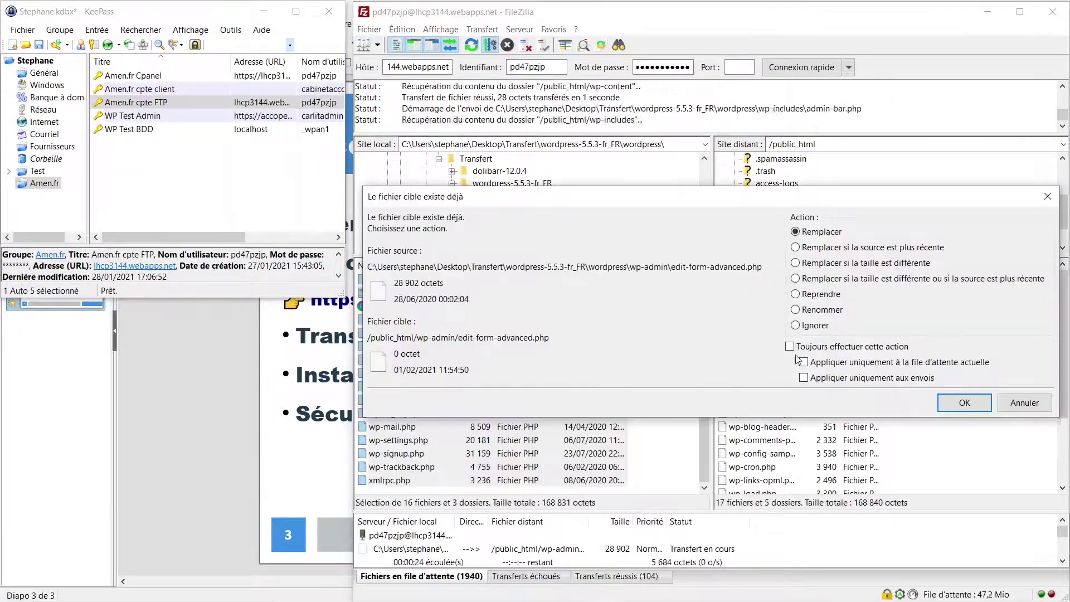
{"action": "left_click", "coordinate": [951, 402]}
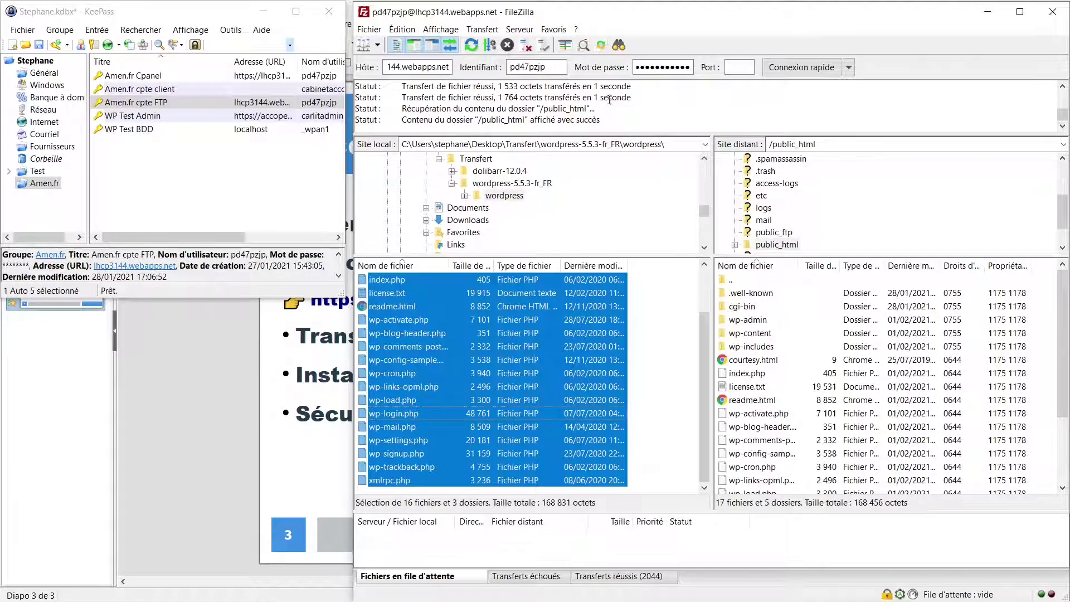
Disconnect FileZilla from the server and close the program
{"action": "left_click", "coordinate": [526, 46]}
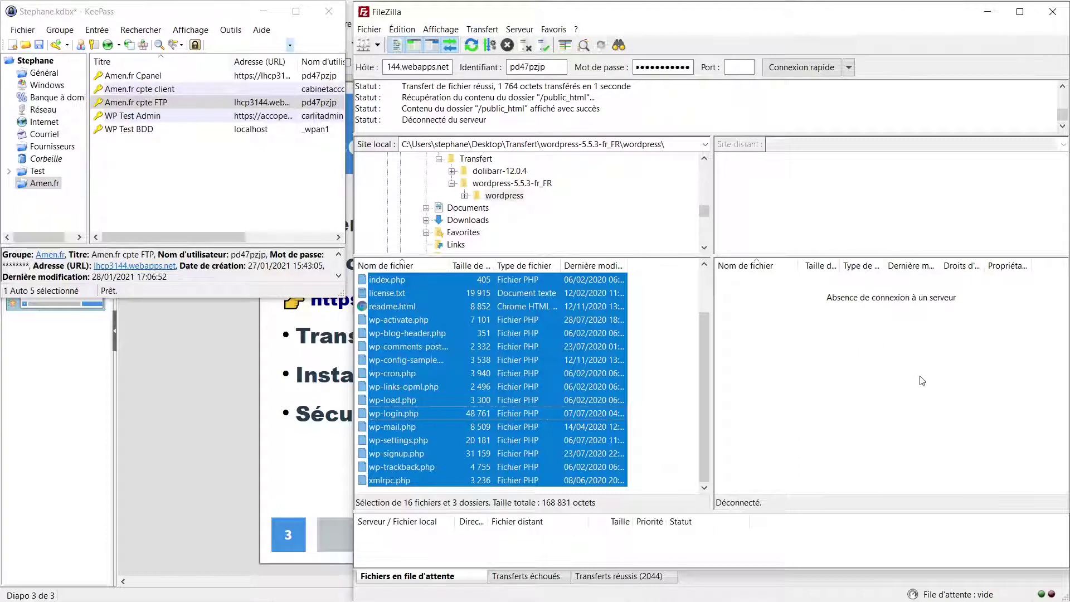
{"action": "left_click", "coordinate": [1052, 12]}
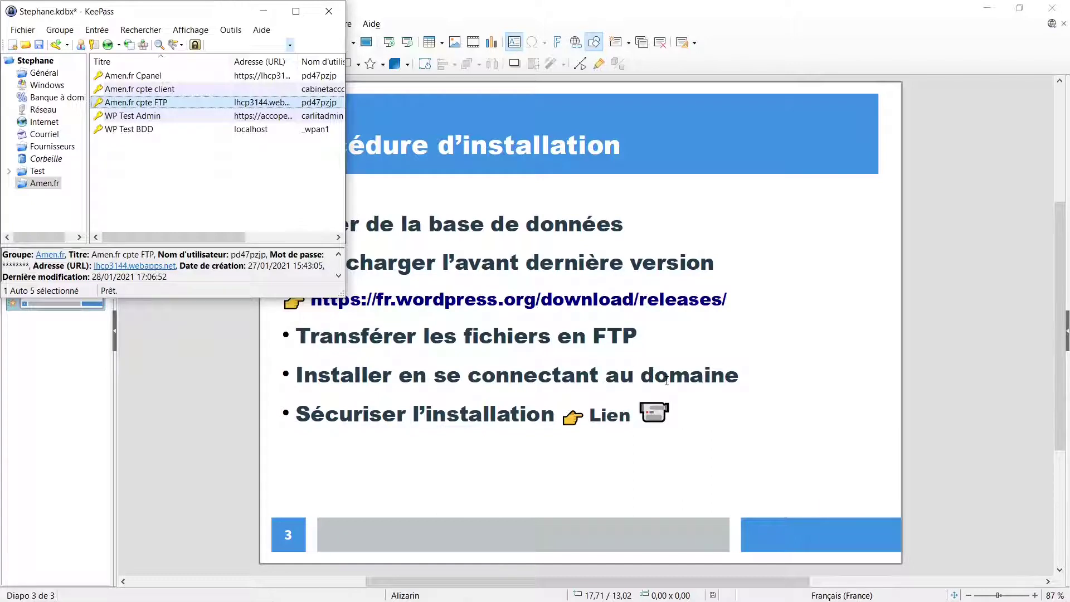
Load accope.fun in Chrome's empty new tab
{"action": "mouse_move", "coordinate": [618, 599]}
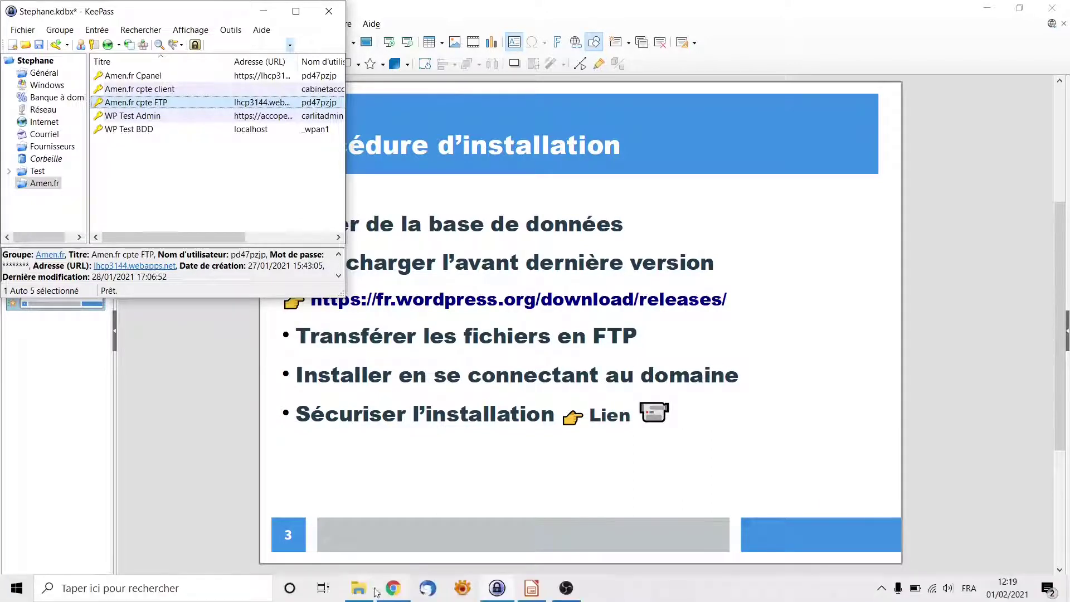
{"action": "left_click", "coordinate": [393, 590]}
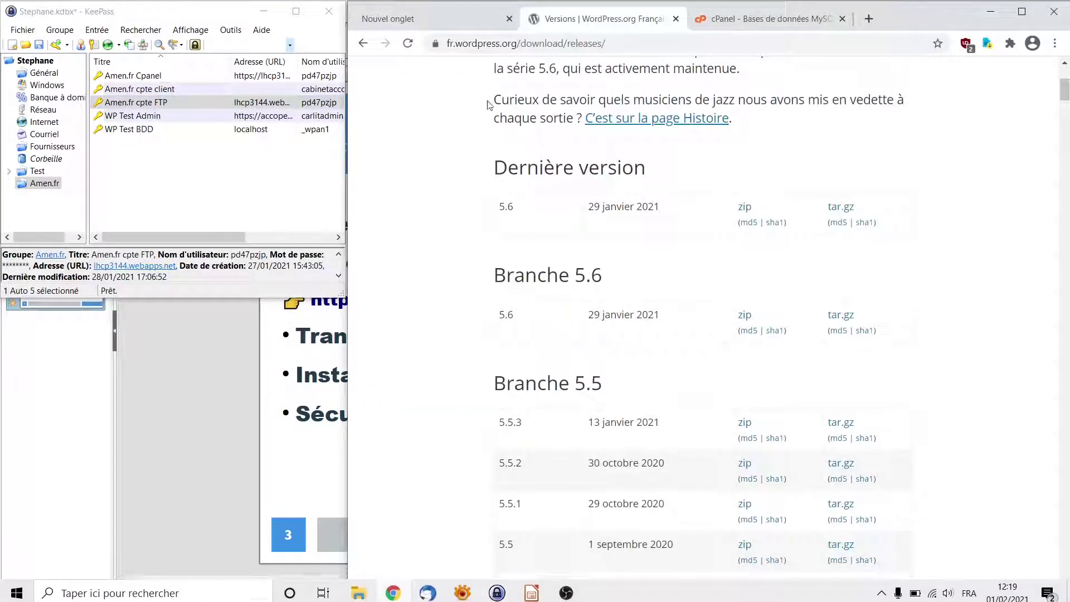
{"action": "key", "text": "ctrl+shift+Tab"}
{"action": "left_click", "coordinate": [473, 43]}
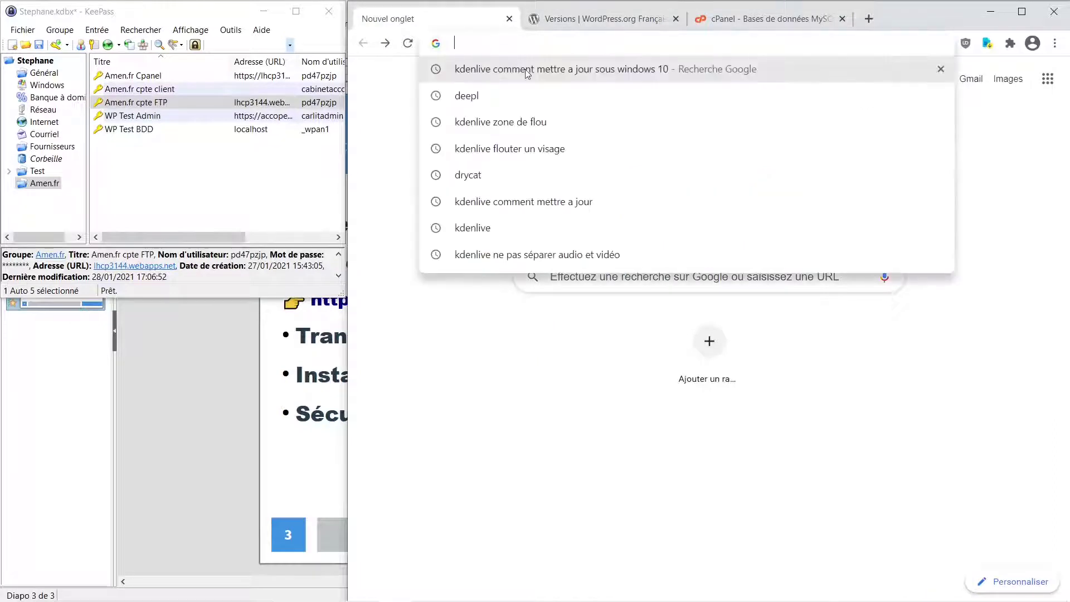
{"action": "left_click", "coordinate": [953, 388]}
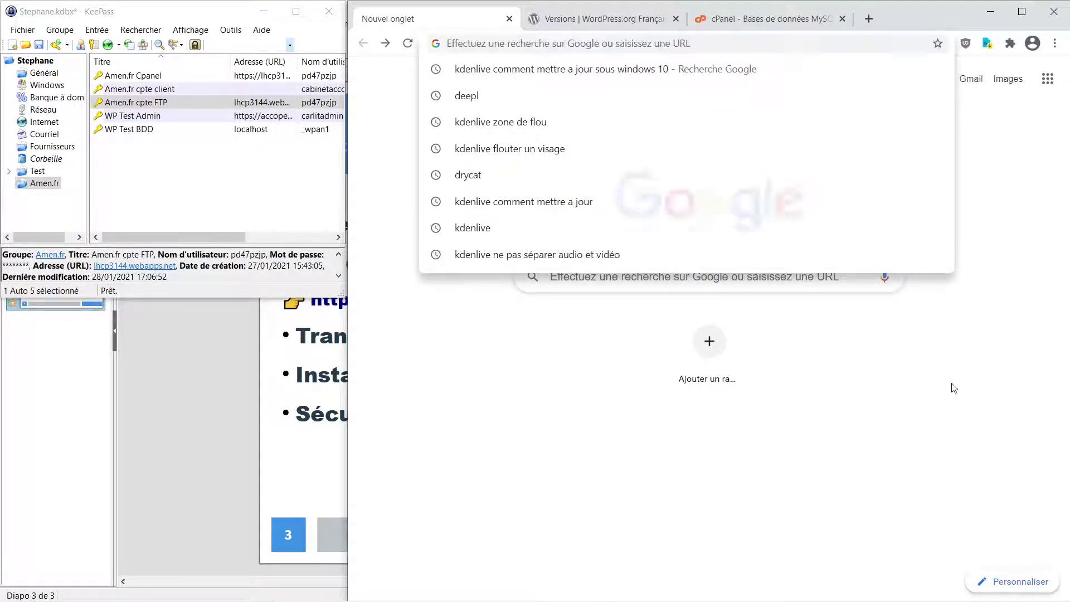
{"action": "left_click", "coordinate": [599, 41]}
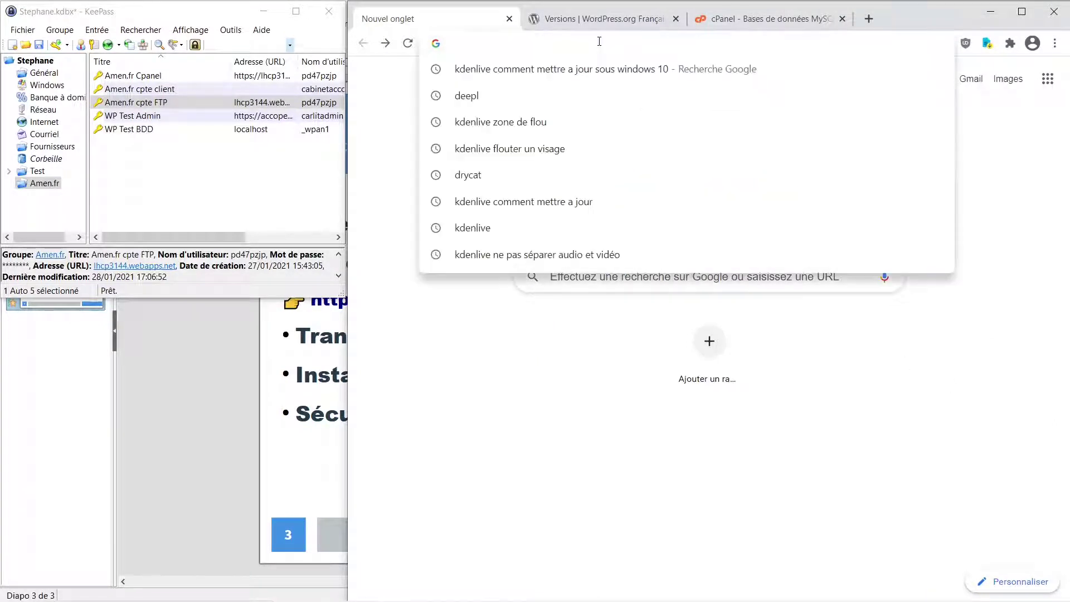
{"action": "type", "text": "accope"}
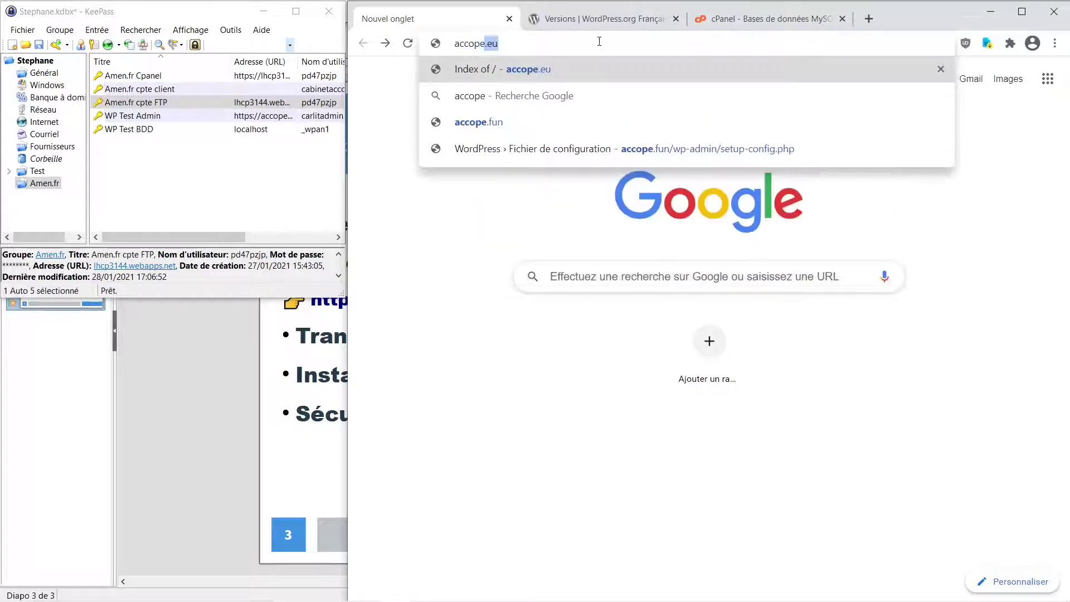
{"action": "type", "text": "."}
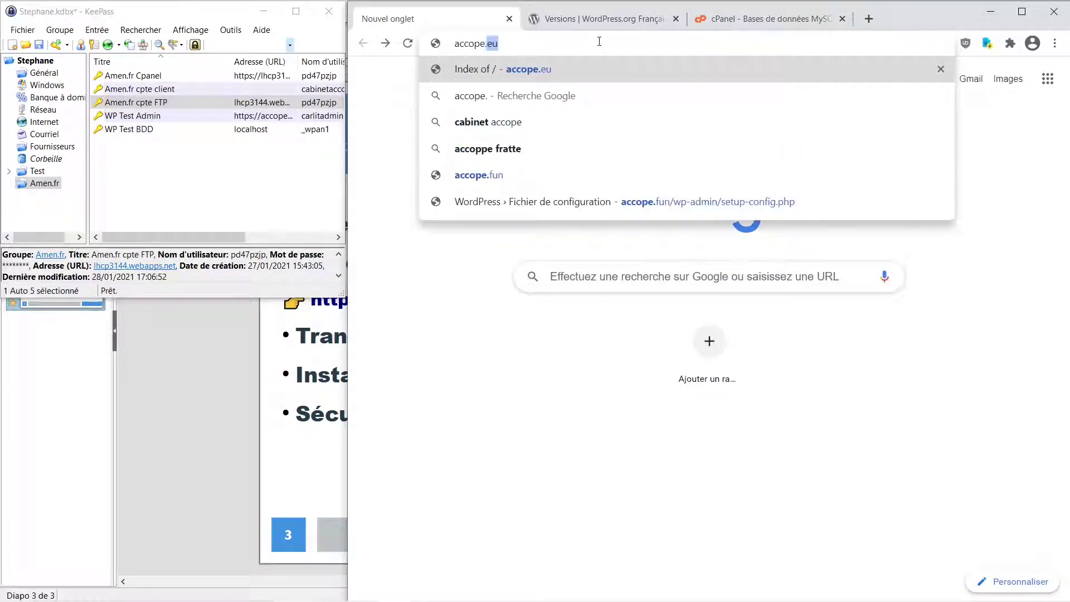
{"action": "type", "text": "fun"}
{"action": "key", "text": "Return"}
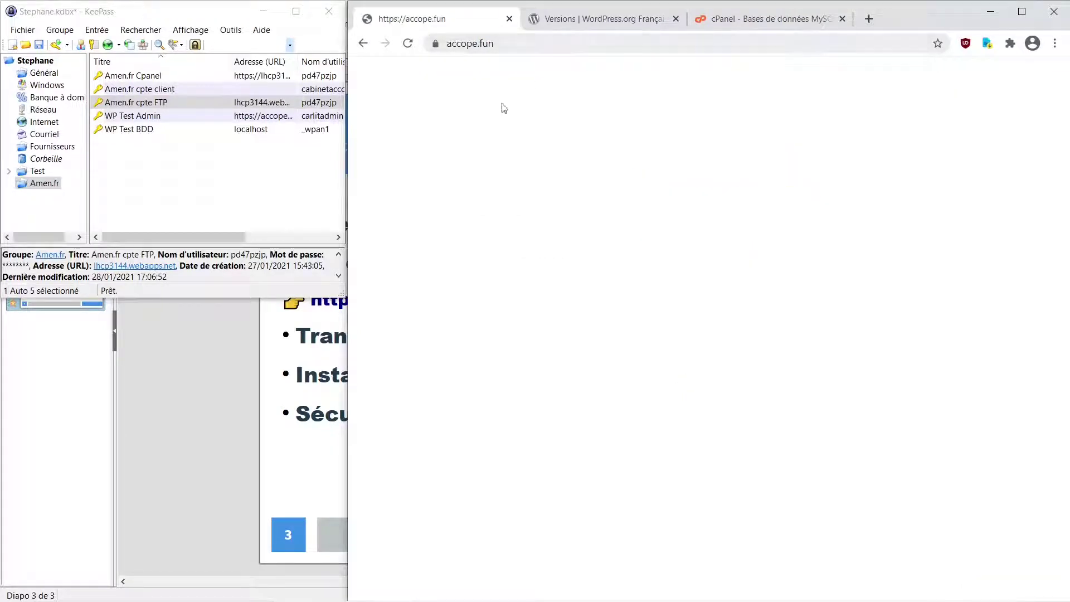
Append /index.php to the address to reach WordPress's setup-config page
{"action": "left_click", "coordinate": [518, 45]}
{"action": "left_click", "coordinate": [543, 44]}
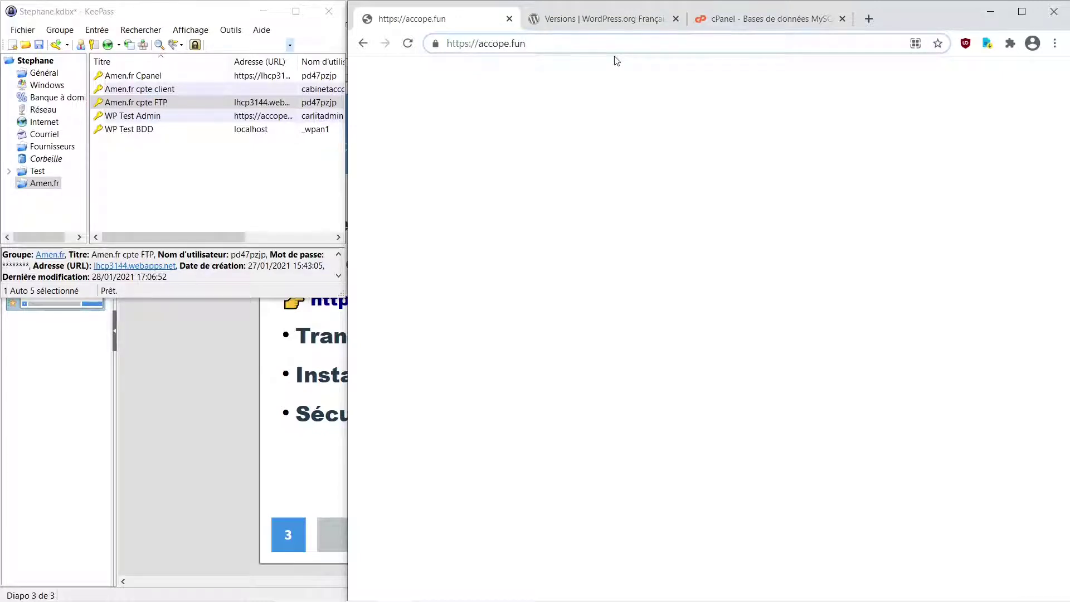
{"action": "type", "text": "/index"}
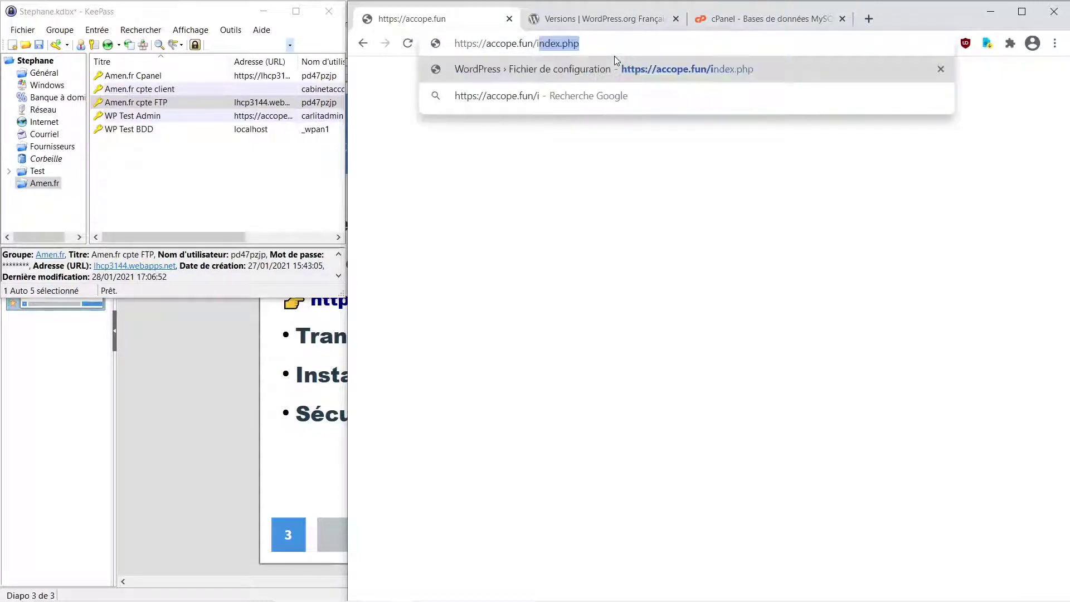
{"action": "type", "text": ".p"}
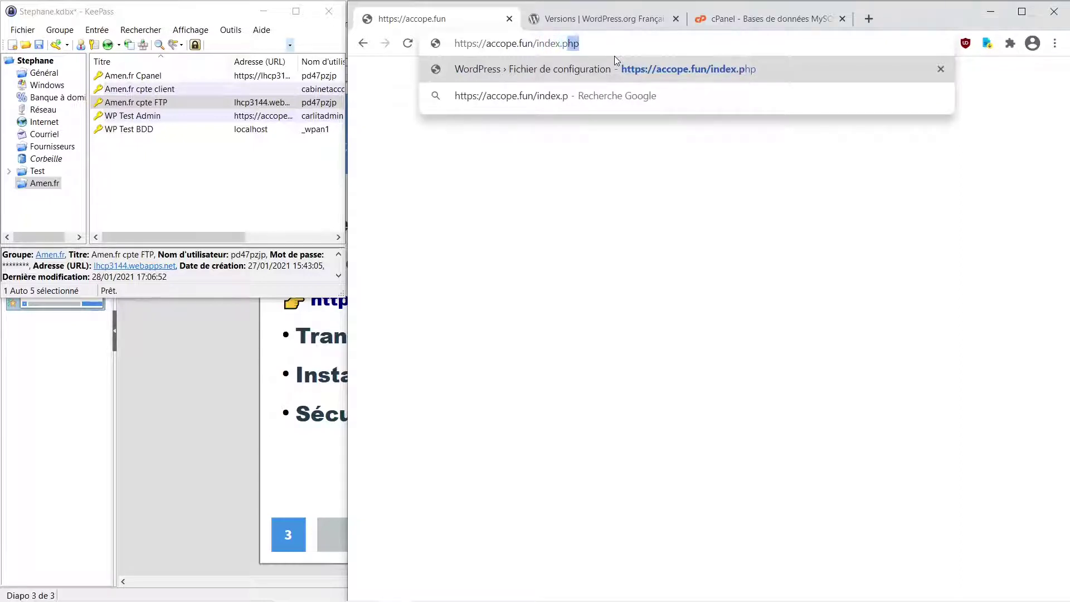
{"action": "key", "text": "Return"}
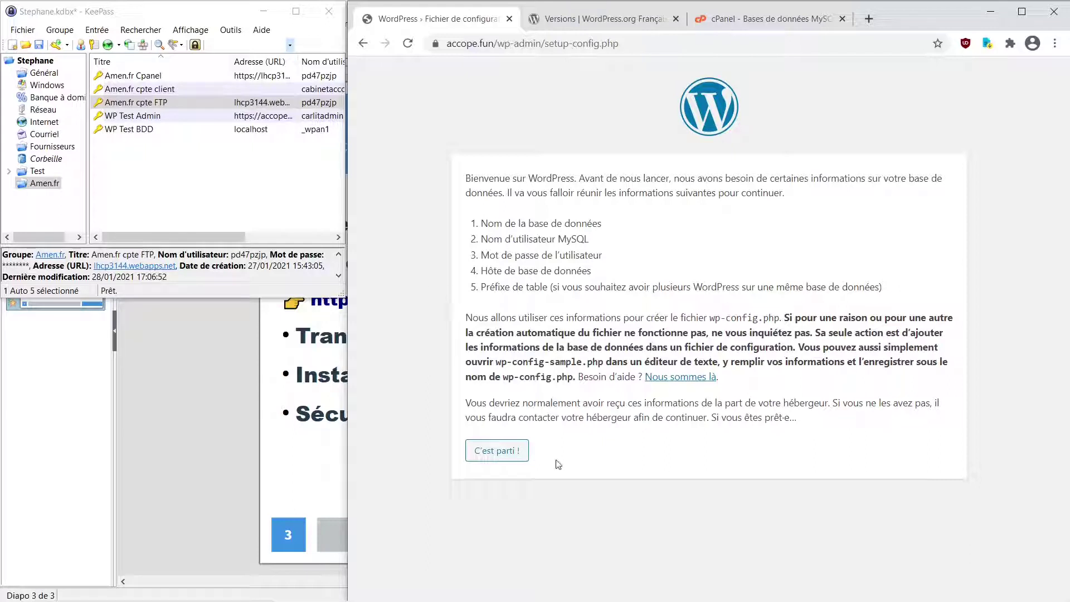
Fill the database name and Identifiant fields with the user name from KeePass's WP Test BDD entry
{"action": "left_click", "coordinate": [508, 453]}
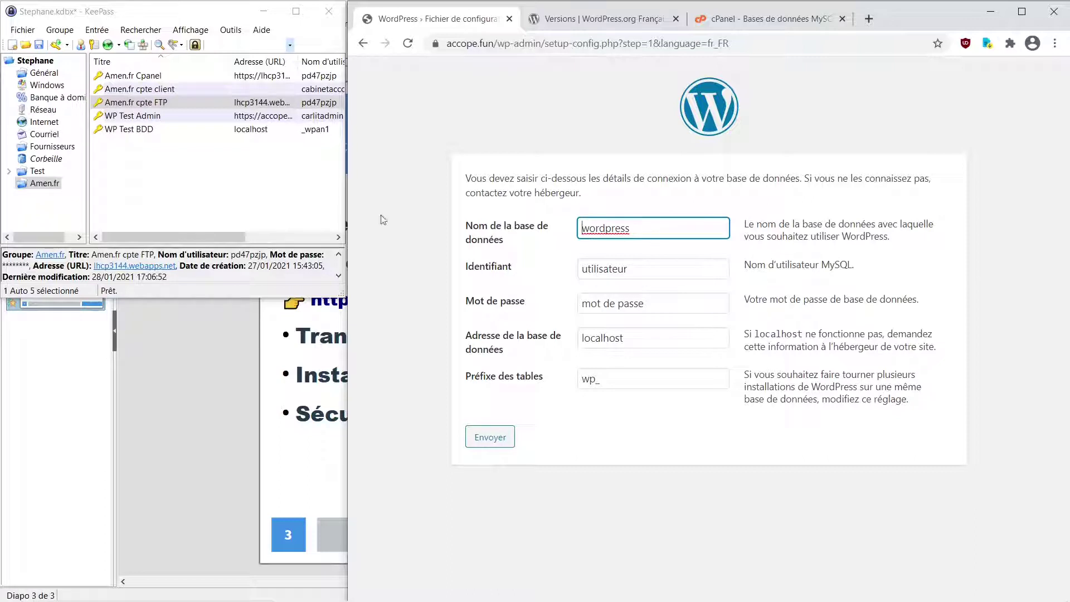
{"action": "left_click", "coordinate": [164, 132]}
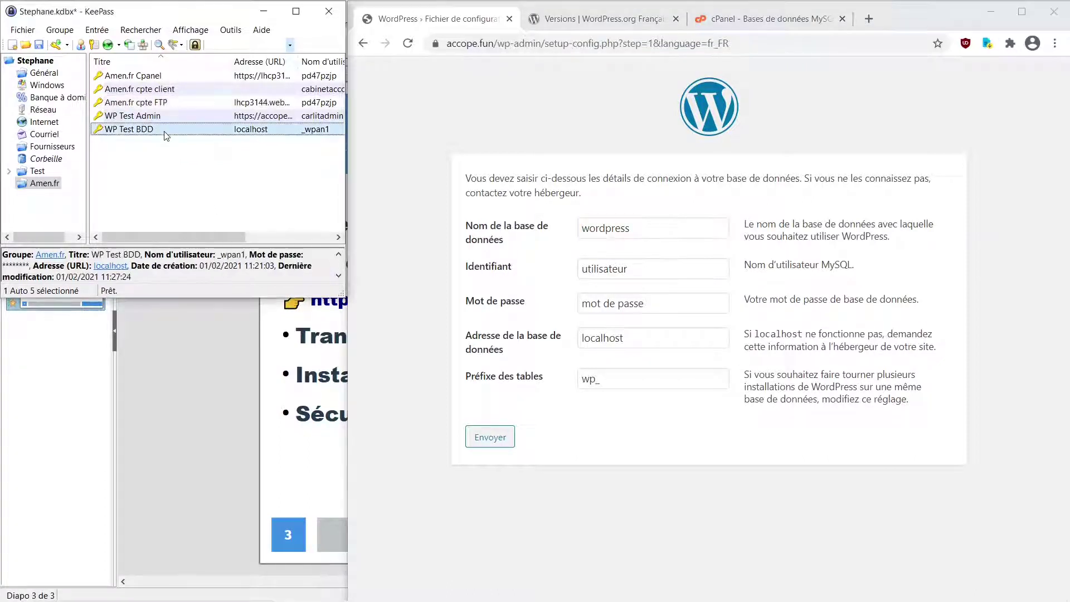
{"action": "right_click", "coordinate": [157, 131]}
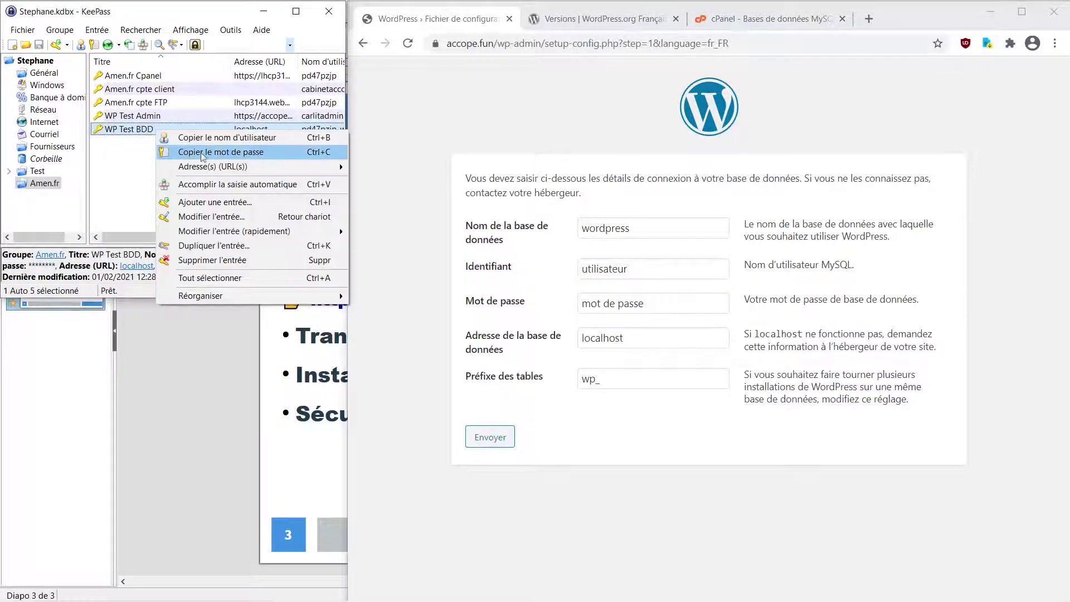
{"action": "left_click", "coordinate": [222, 151]}
{"action": "key", "text": "alt+Tab"}
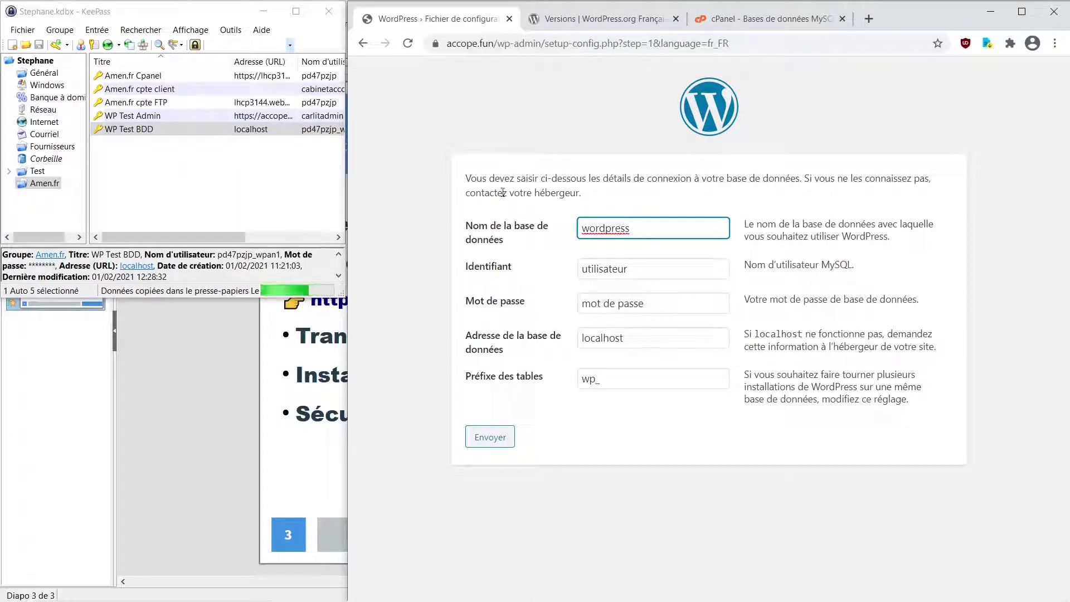
{"action": "key", "text": "ctrl+a"}
{"action": "type", "text": "pd47pzjp_wpan1"}
{"action": "left_click_drag", "start_coordinate": [687, 270], "coordinate": [527, 281]}
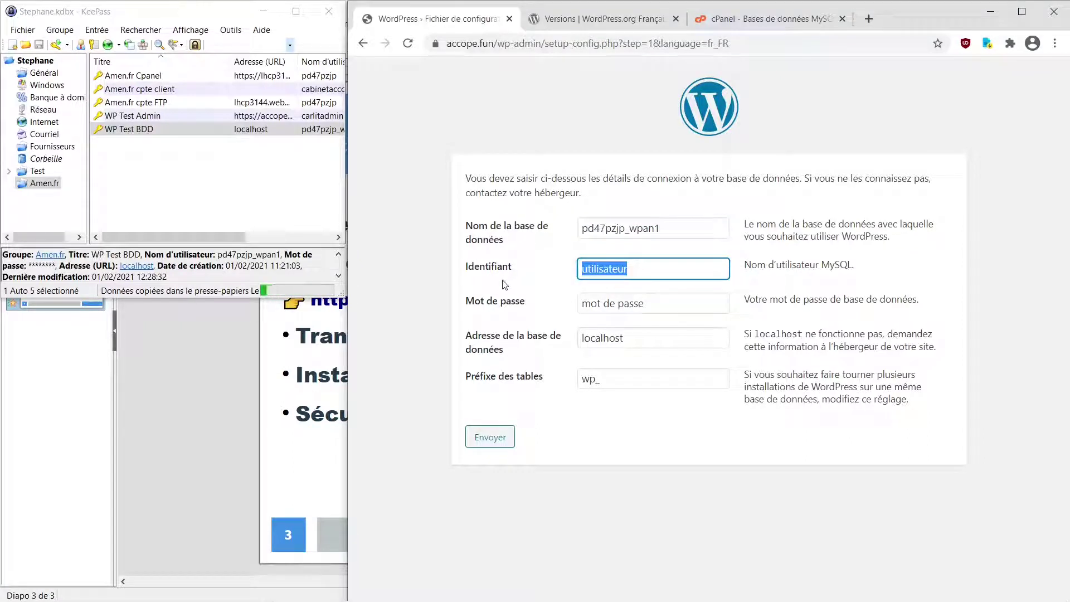
{"action": "type", "text": "pd47pzjp_wpan1"}
Paste the WP Test BDD database password into the password field
{"action": "right_click", "coordinate": [198, 131]}
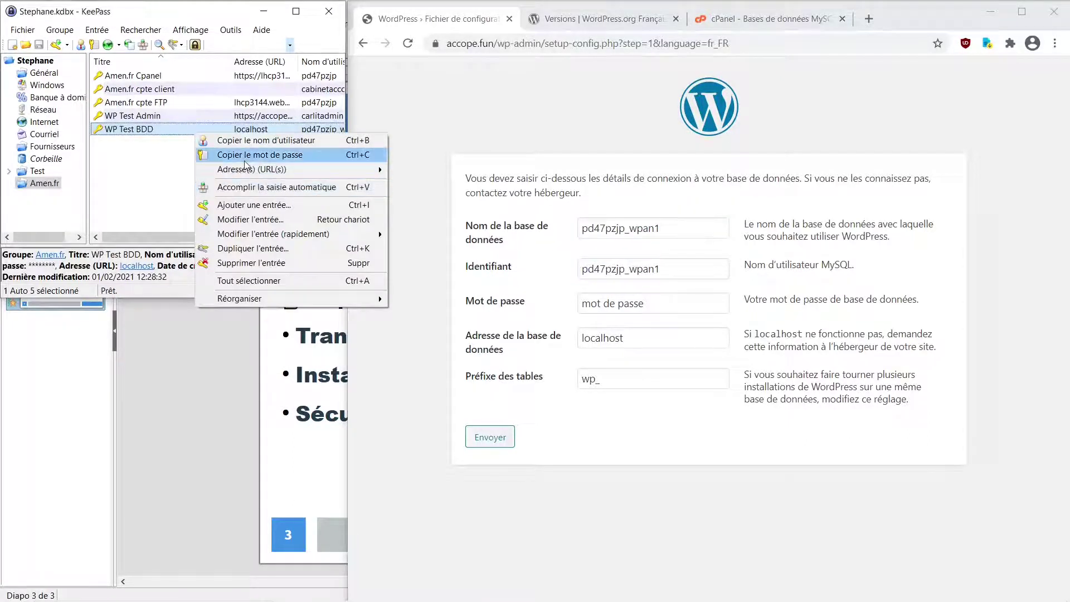
{"action": "left_click", "coordinate": [260, 154]}
{"action": "left_click_drag", "start_coordinate": [688, 304], "coordinate": [444, 312]}
{"action": "key", "text": "ctrl+v"}
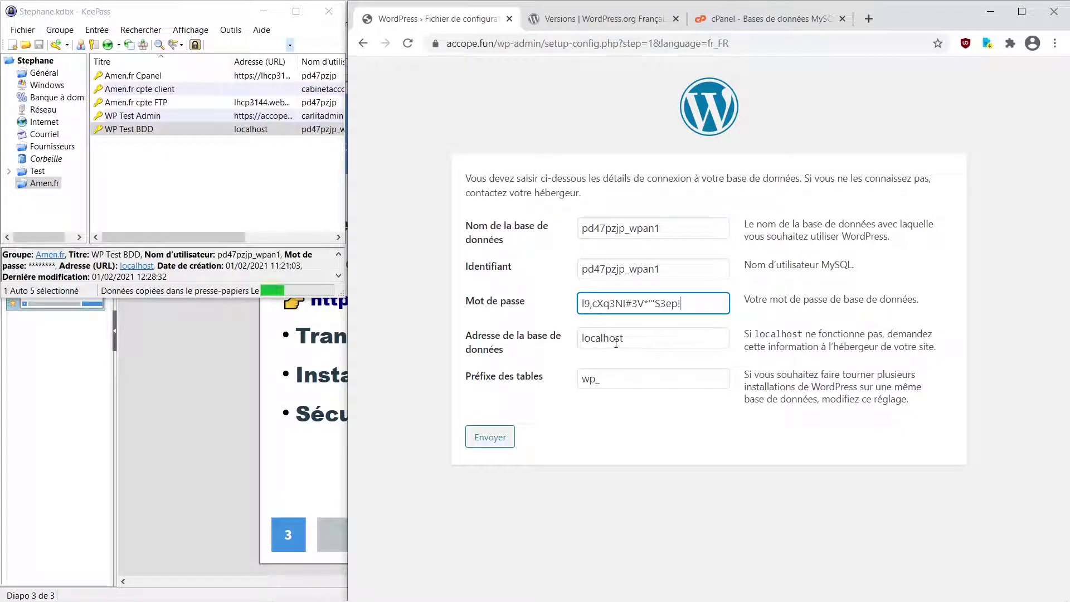
Change the table prefix from wp to an and submit the connection details
{"action": "left_click", "coordinate": [597, 381]}
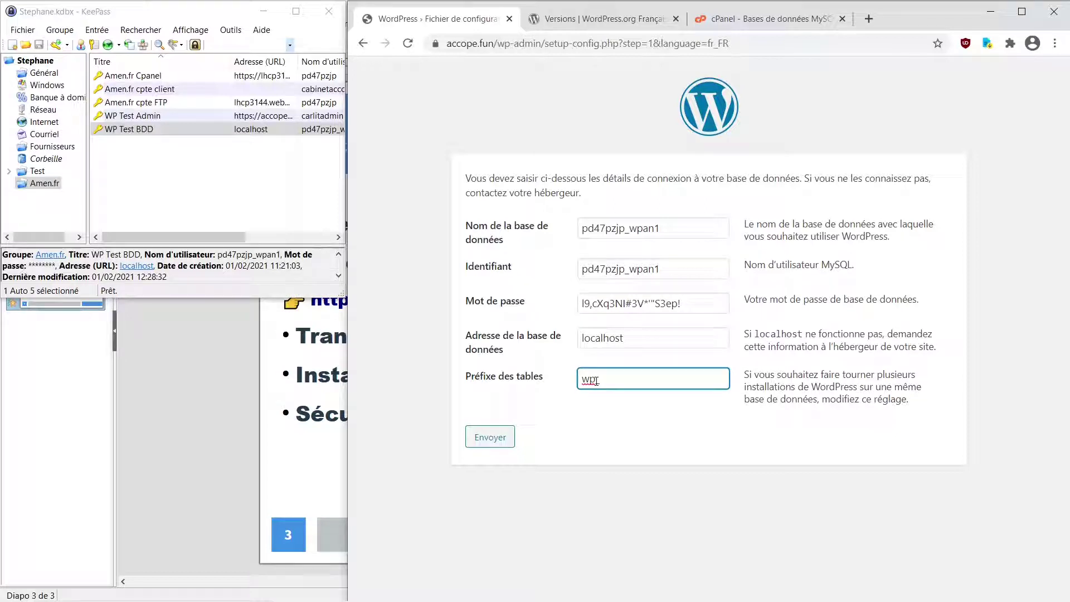
{"action": "left_click_drag", "start_coordinate": [596, 381], "coordinate": [541, 478]}
{"action": "type", "text": "an_"}
{"action": "left_click", "coordinate": [490, 437]}
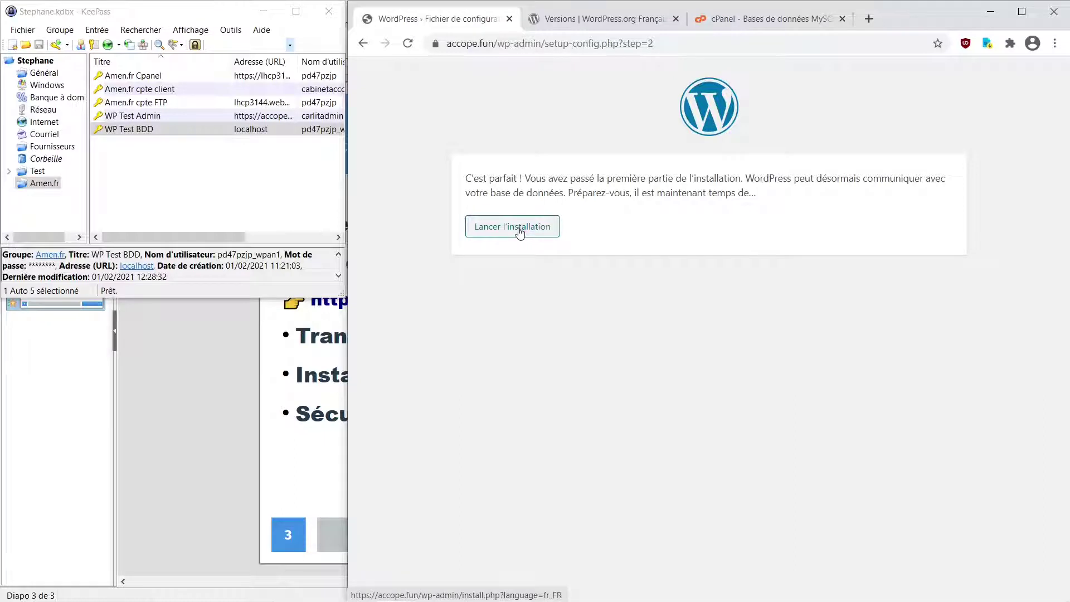
Launch the installation and correct the site title to 'Test Accope'
{"action": "left_click", "coordinate": [520, 233]}
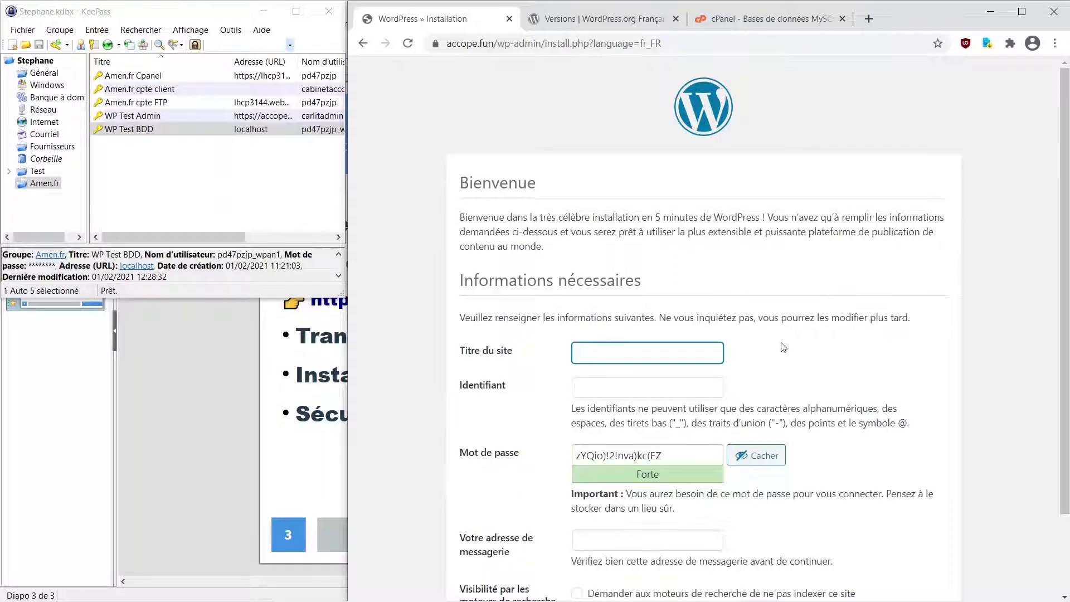
{"action": "scroll", "coordinate": [783, 347], "scroll_direction": "down", "scroll_amount": 2}
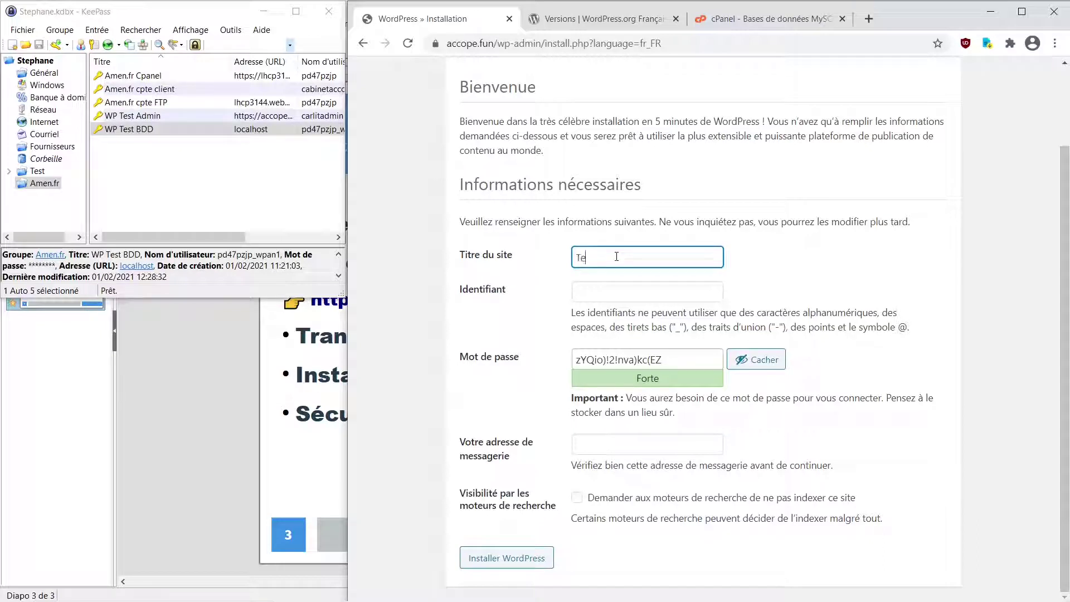
{"action": "key", "text": "BackSpace"}
{"action": "type", "text": "st Accope"}
{"action": "left_click", "coordinate": [626, 289]}
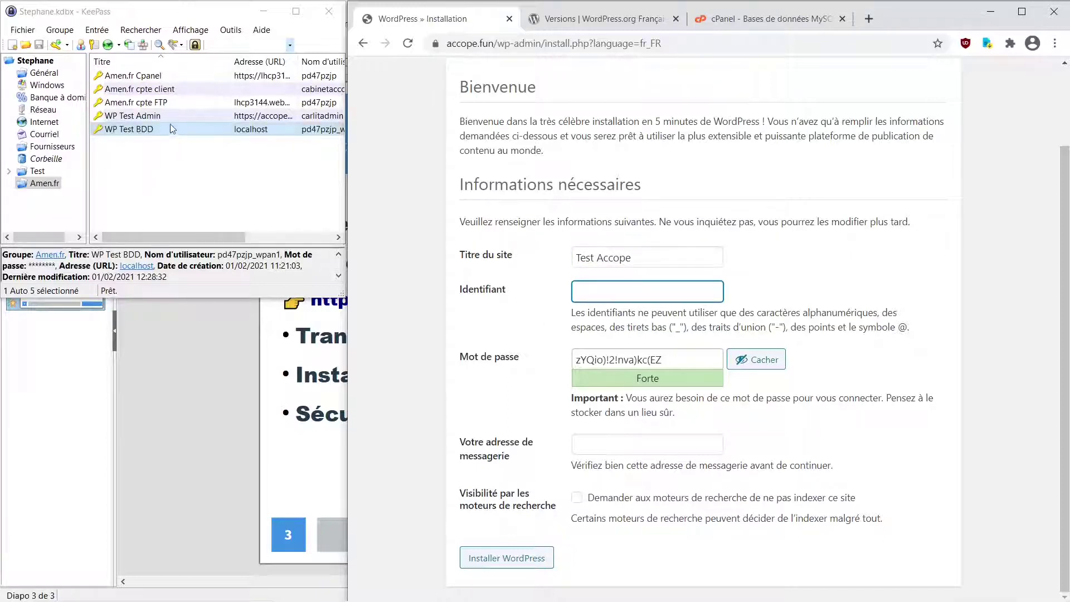
{"action": "left_click", "coordinate": [141, 117]}
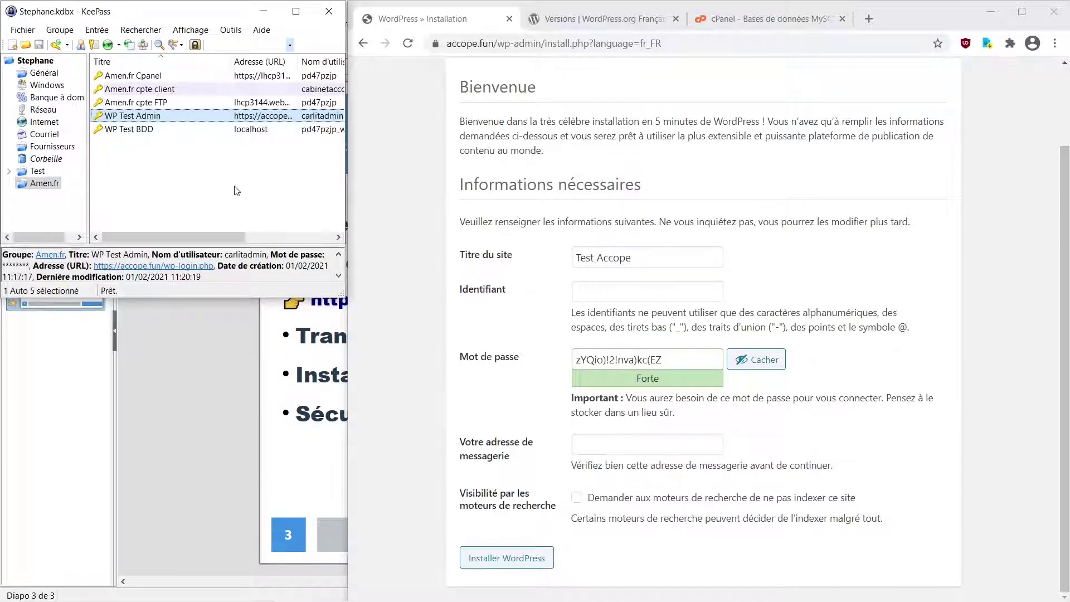
Paste the admin username from KeePass into the Identifiant field
{"action": "right_click", "coordinate": [207, 120]}
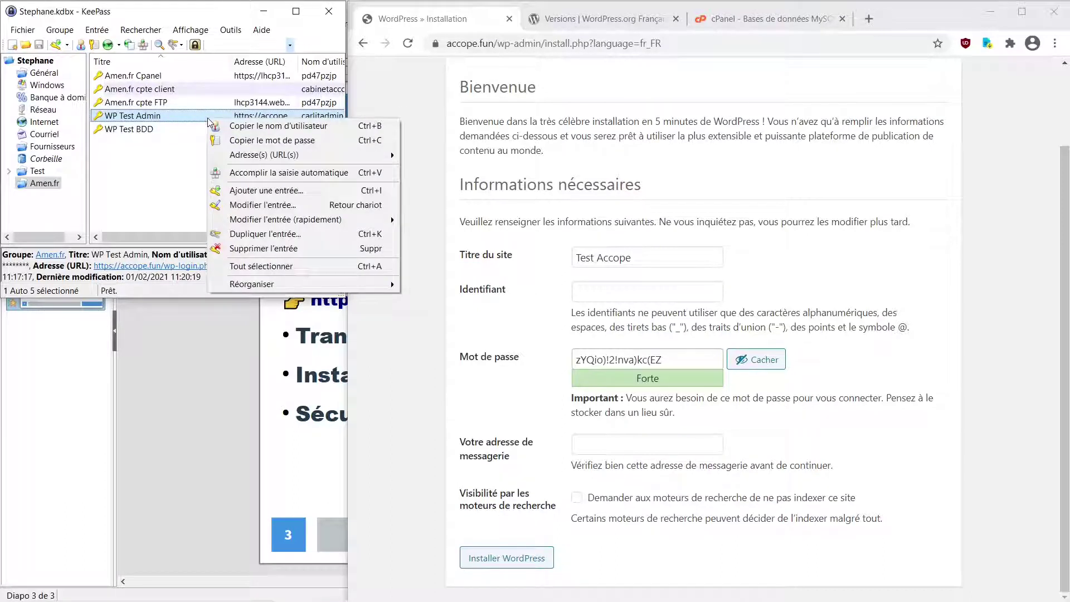
{"action": "left_click", "coordinate": [271, 127]}
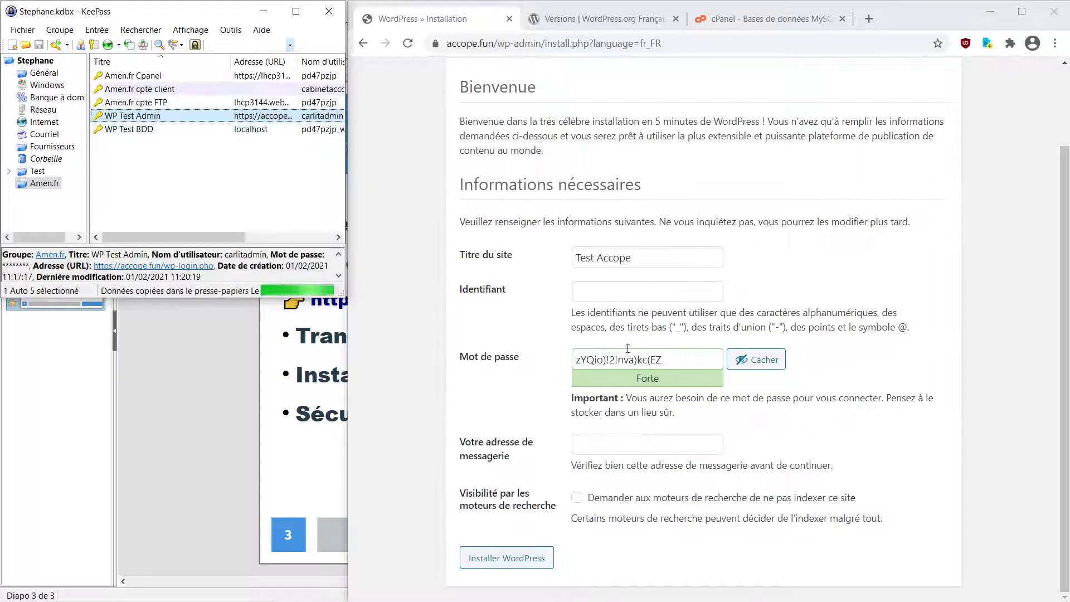
{"action": "left_click", "coordinate": [621, 293]}
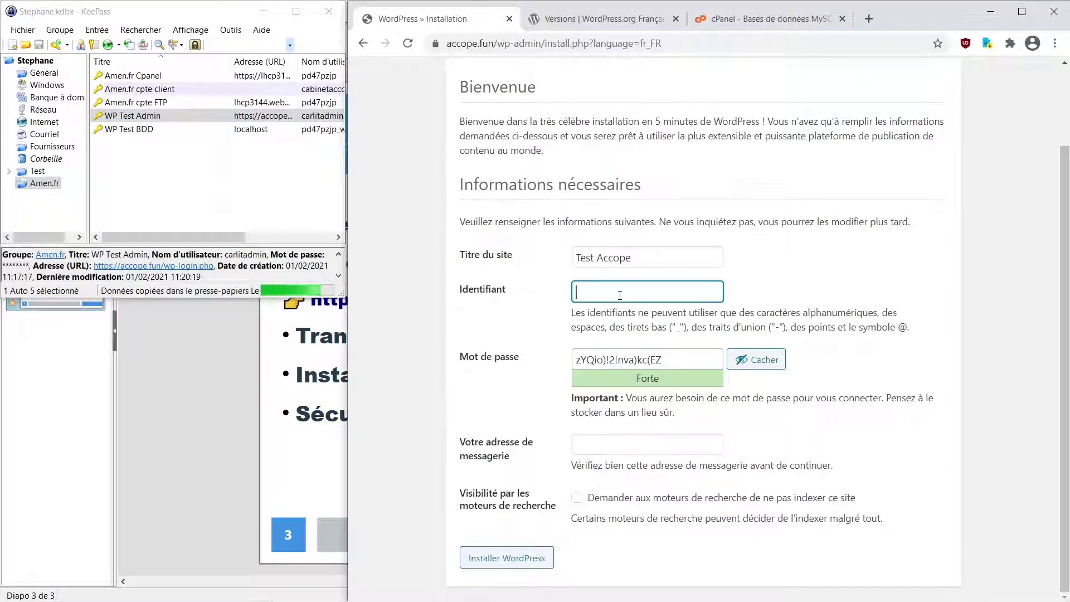
{"action": "type", "text": "carlitadmin"}
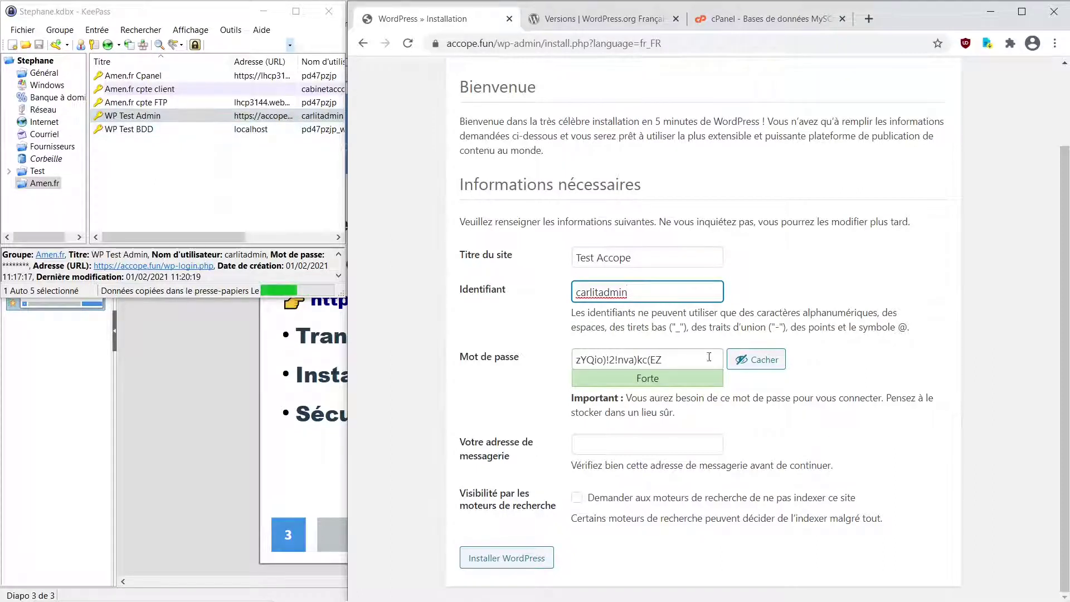
Replace the suggested password with the saved admin password and type the admin e-mail address
{"action": "left_click", "coordinate": [766, 362]}
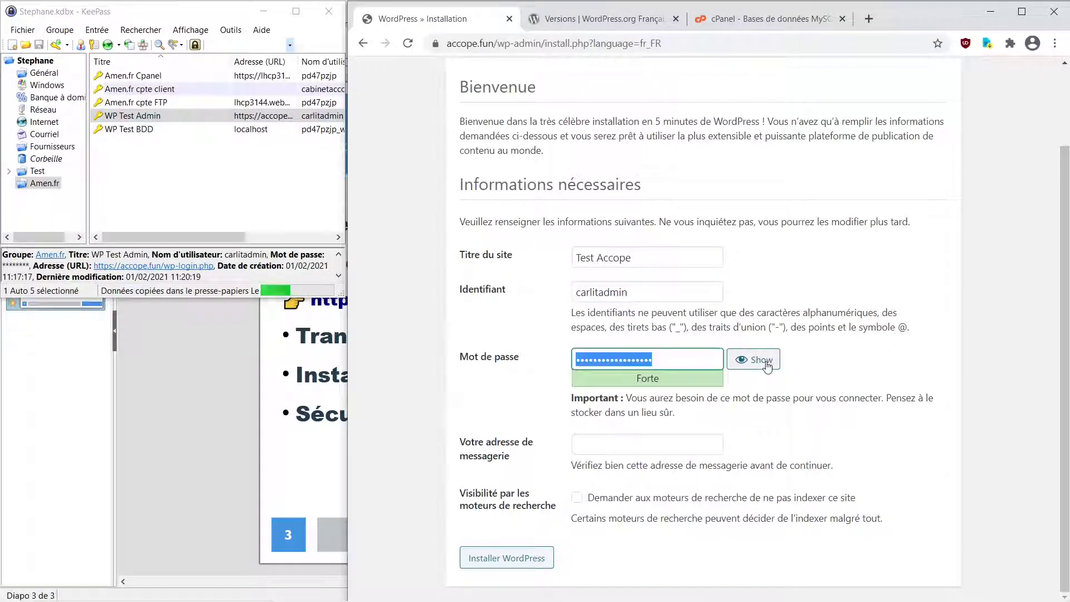
{"action": "right_click", "coordinate": [192, 118]}
{"action": "left_click", "coordinate": [218, 143]}
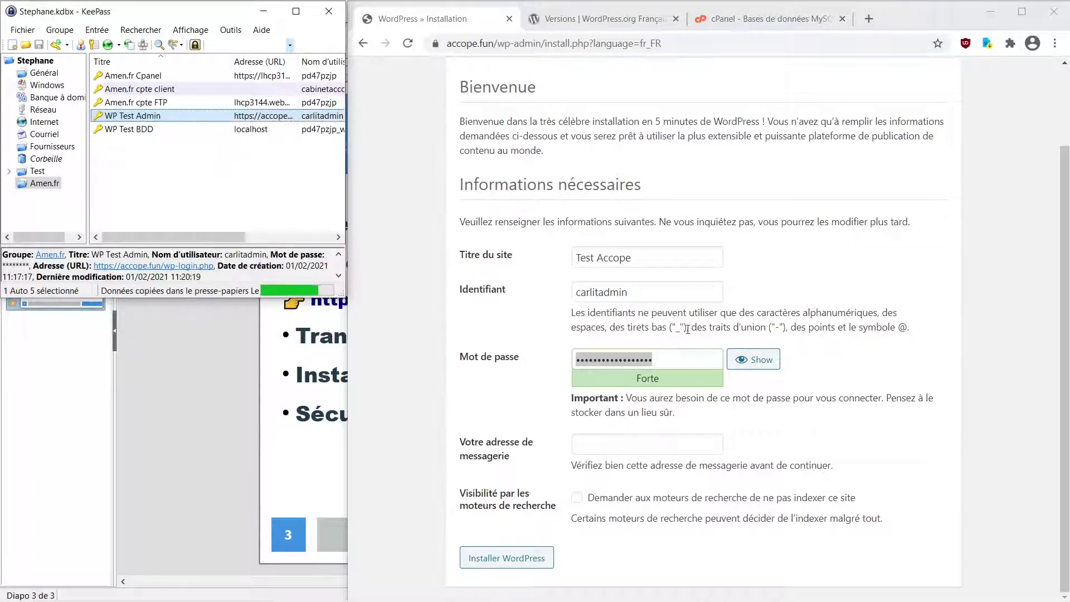
{"action": "left_click", "coordinate": [527, 372]}
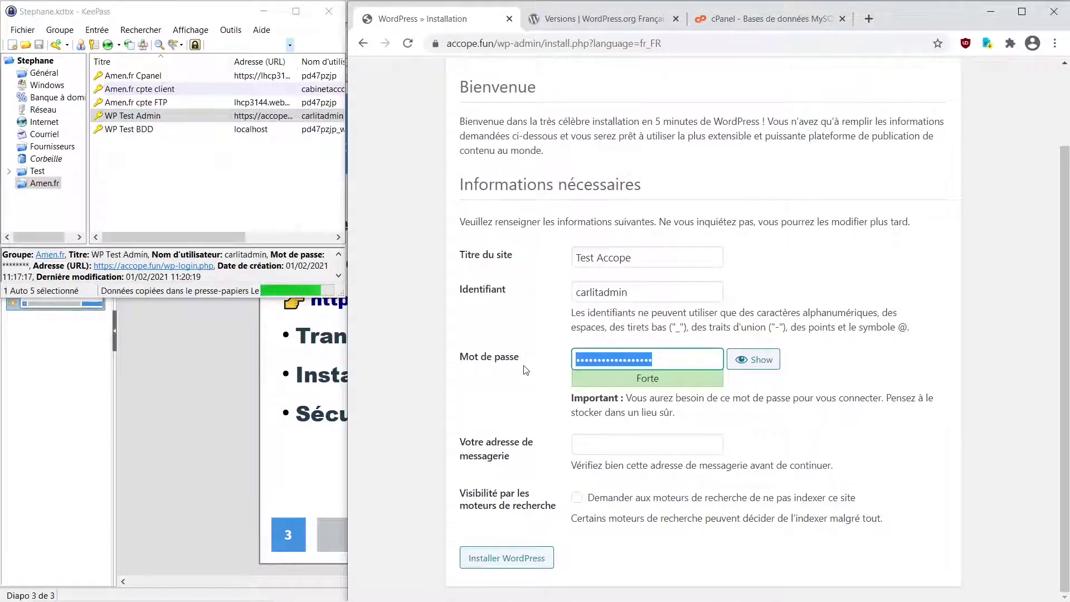
{"action": "key", "text": "ctrl+v"}
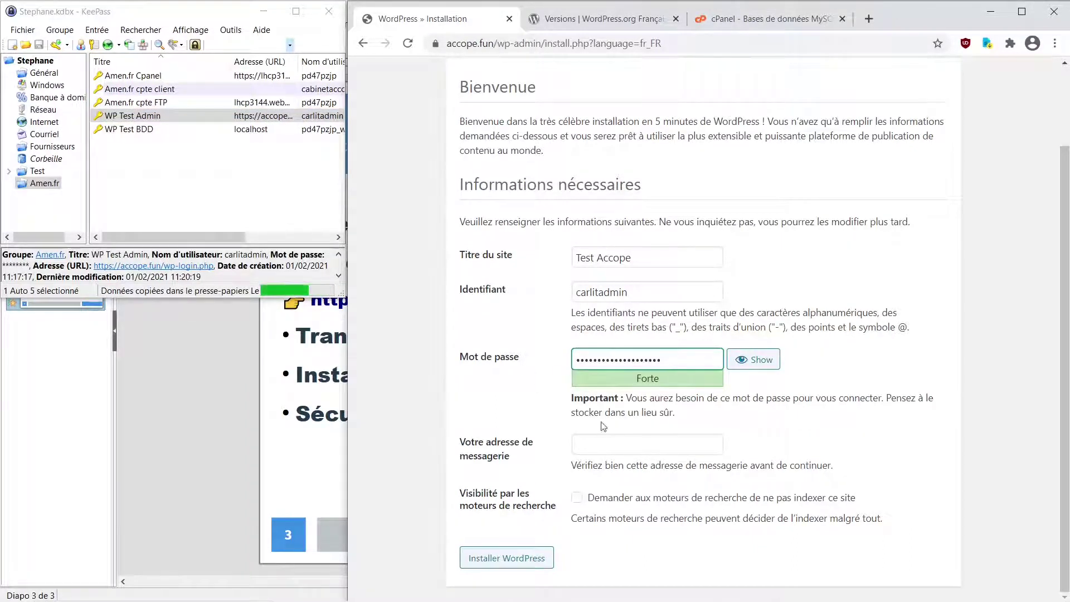
{"action": "left_click", "coordinate": [636, 454]}
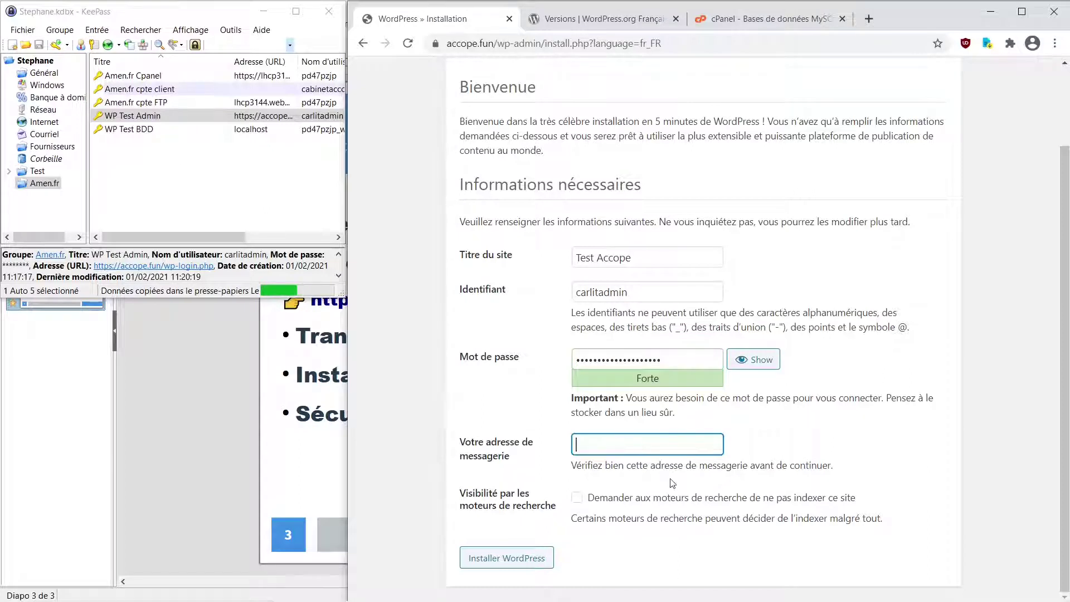
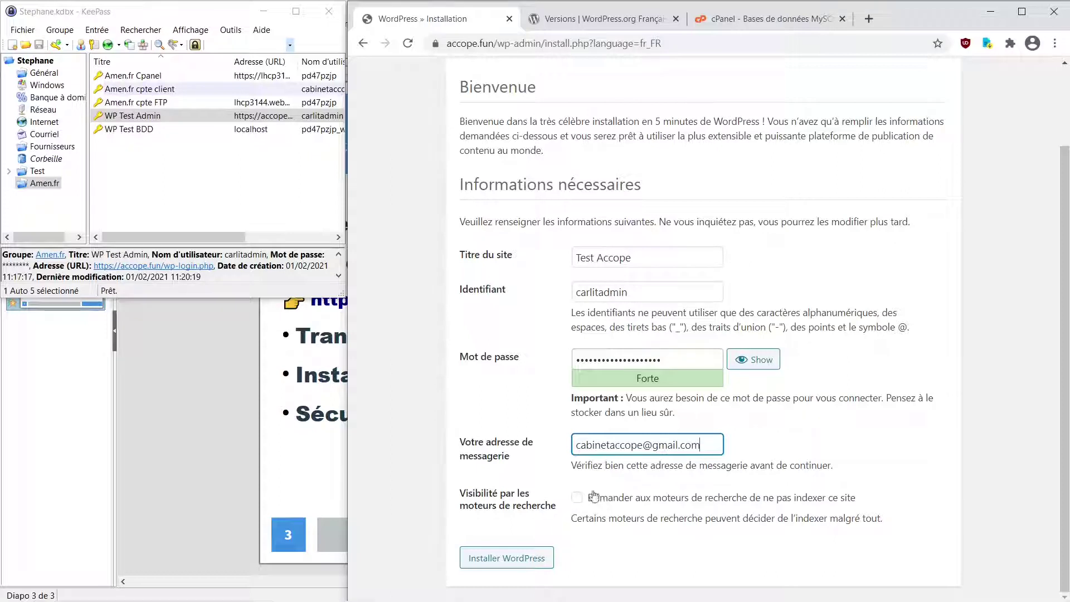
Install WordPress with search-engine indexing discouraged, then log in as admin via KeePass auto-type
{"action": "left_click", "coordinate": [577, 497]}
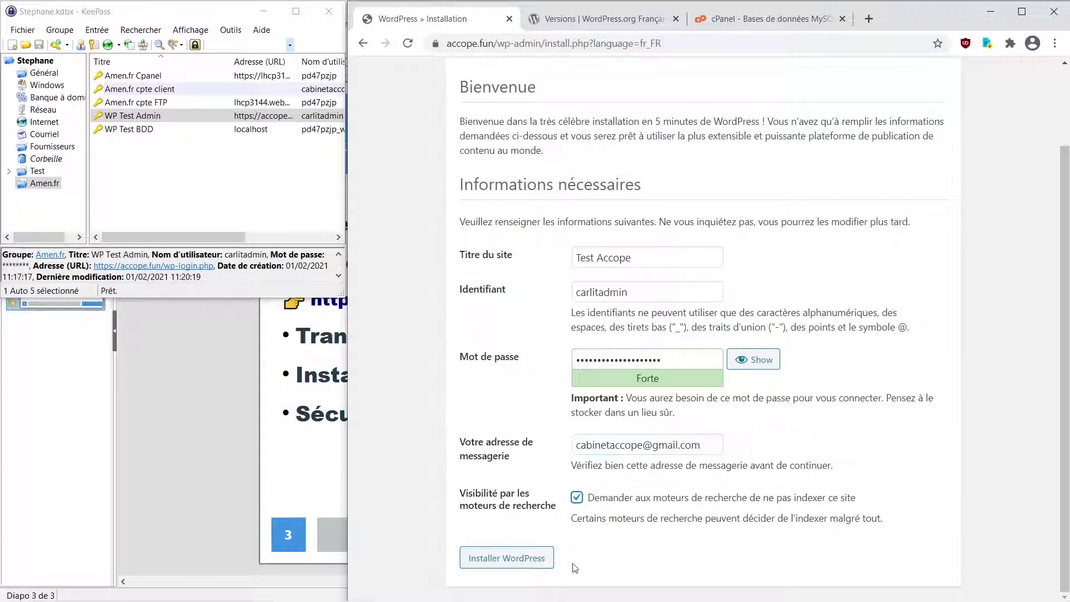
{"action": "left_click", "coordinate": [515, 559]}
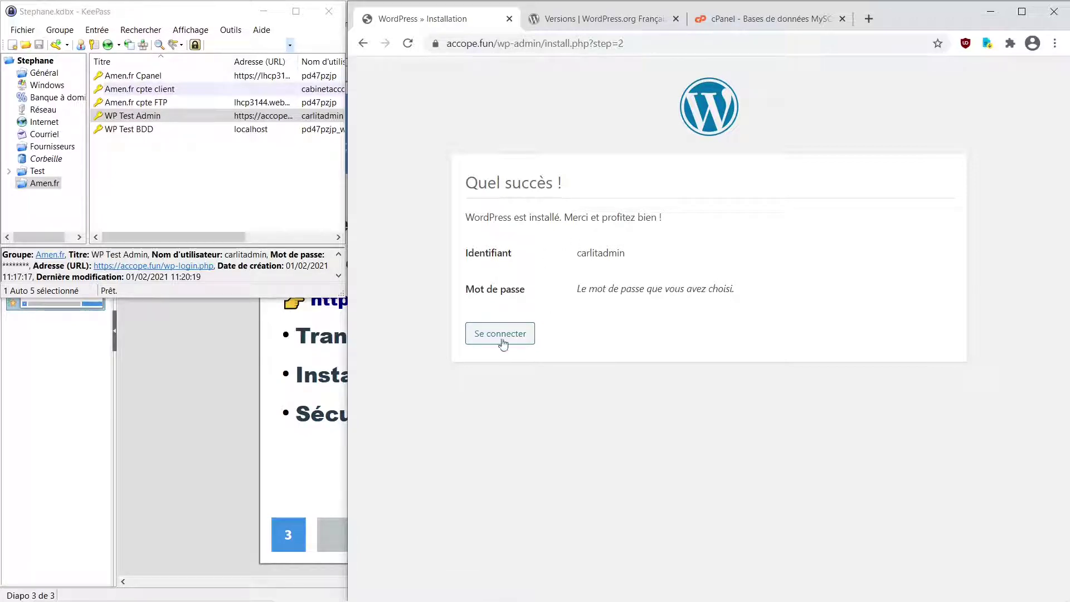
{"action": "left_click", "coordinate": [509, 338]}
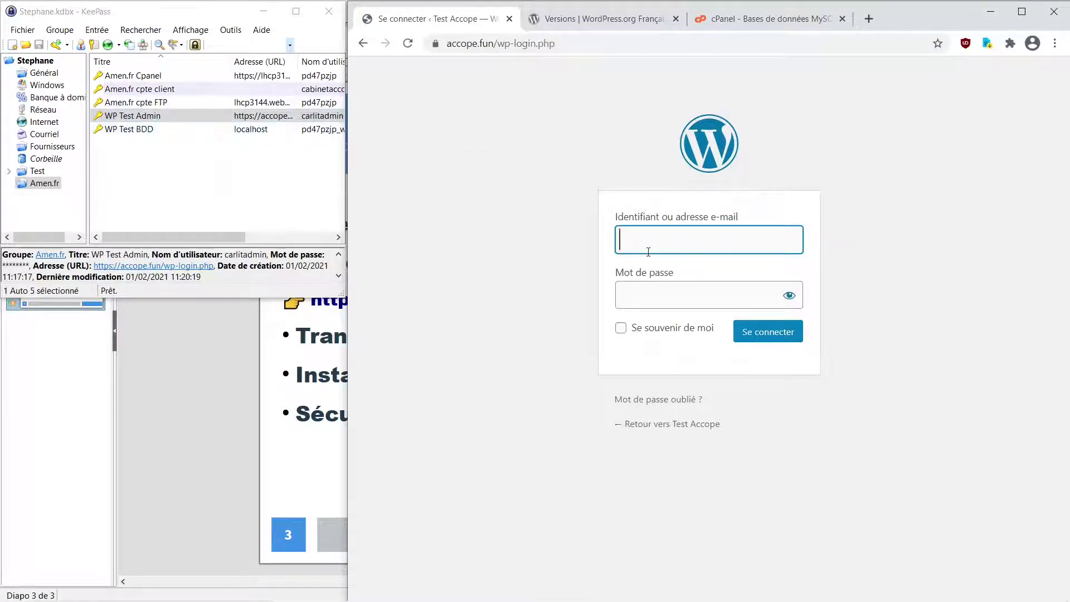
{"action": "right_click", "coordinate": [195, 116]}
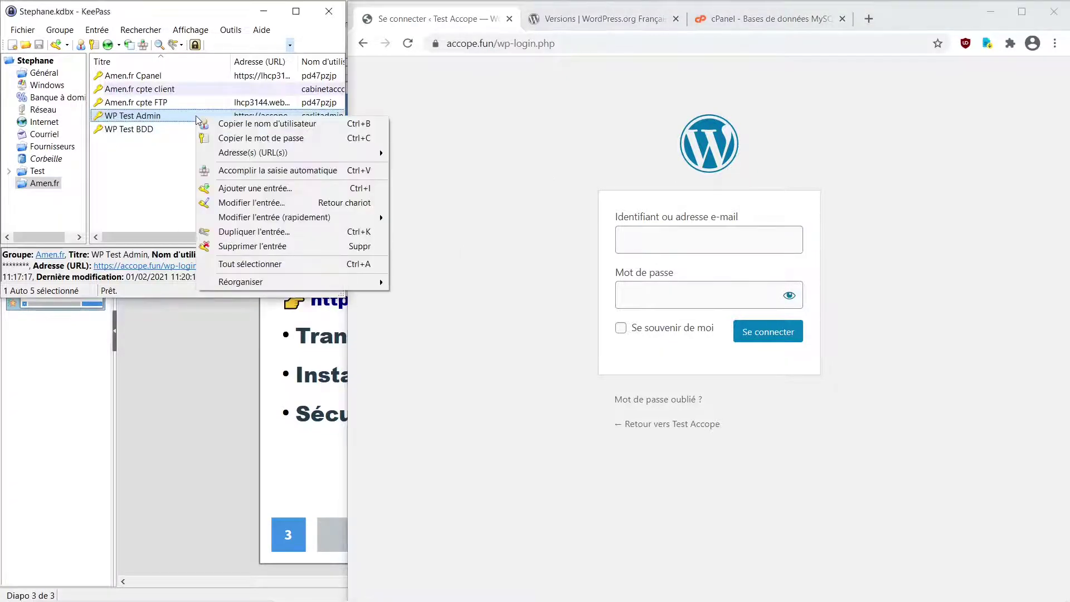
{"action": "left_click", "coordinate": [233, 172]}
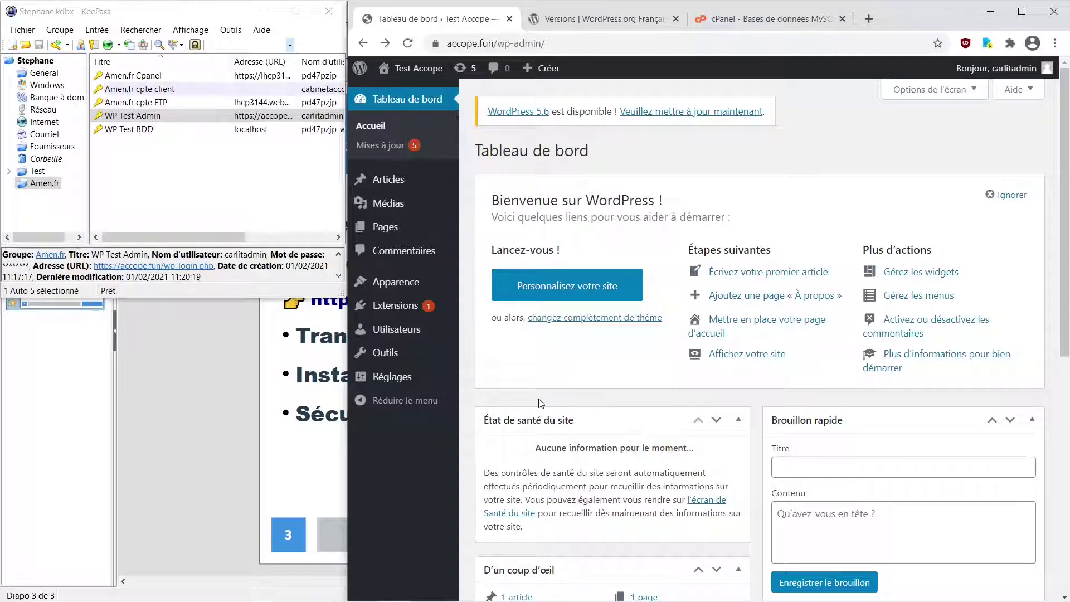
{"action": "left_click", "coordinate": [308, 408]}
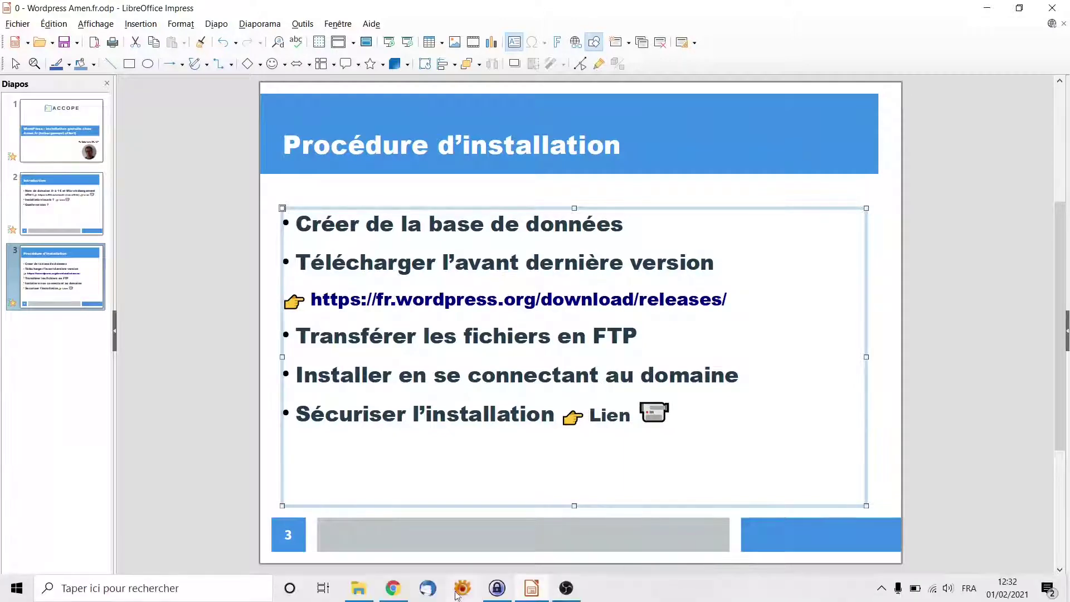
{"action": "left_click", "coordinate": [386, 594]}
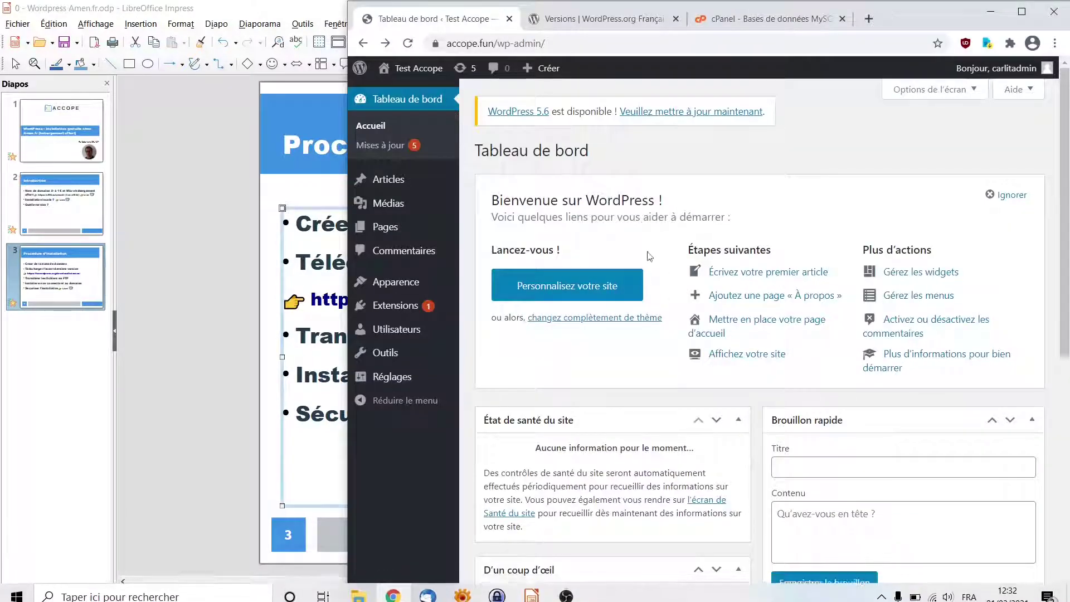